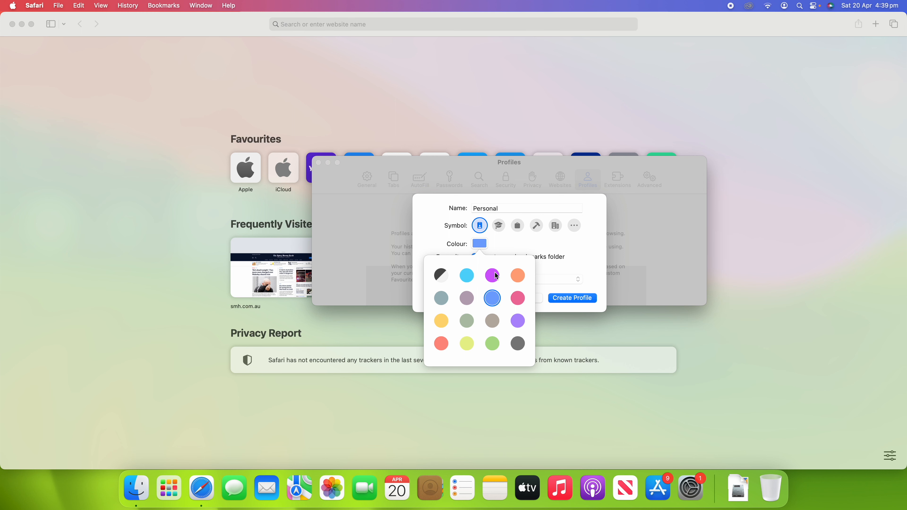
Step: Create the Personal profile with the badge symbol, blue colour and a new bookmarks folder, and close the settings
{"action": "left_click", "coordinate": [510, 248]}
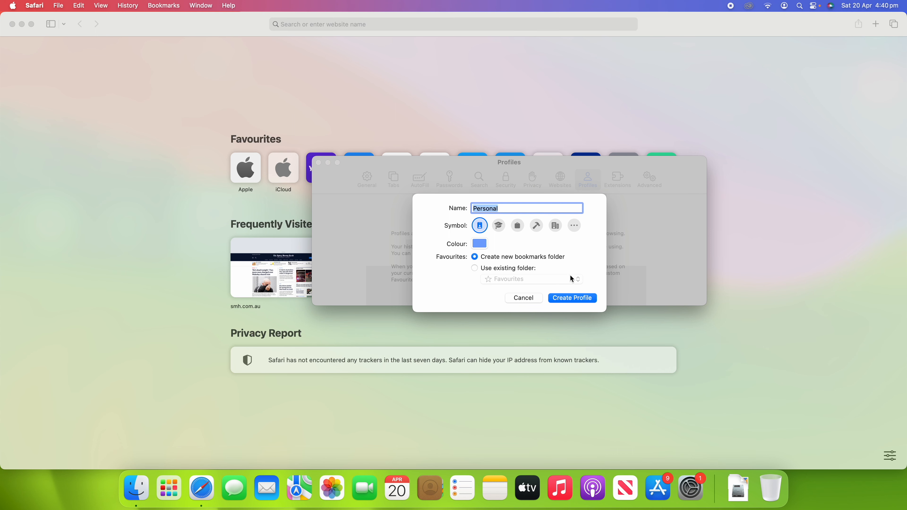
{"action": "left_click", "coordinate": [572, 298]}
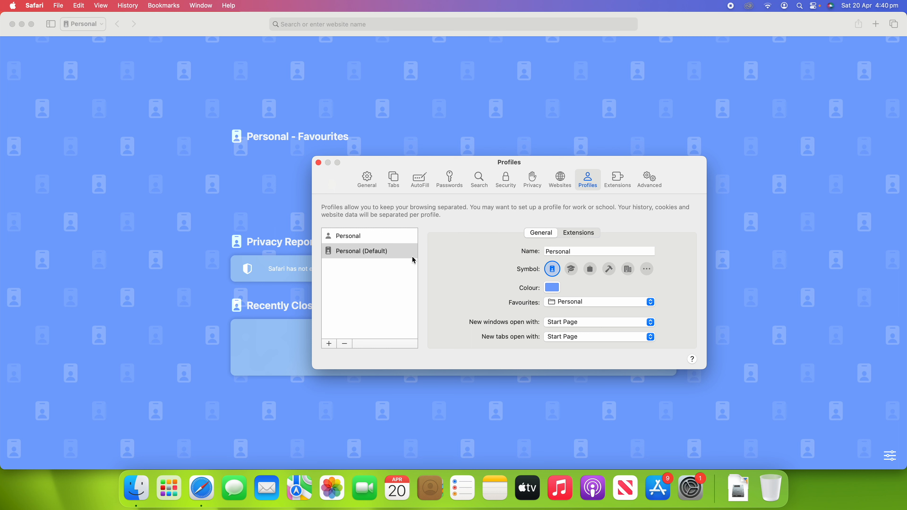
{"action": "double_click", "coordinate": [374, 252]}
{"action": "left_click", "coordinate": [374, 241]}
{"action": "left_click", "coordinate": [379, 252]}
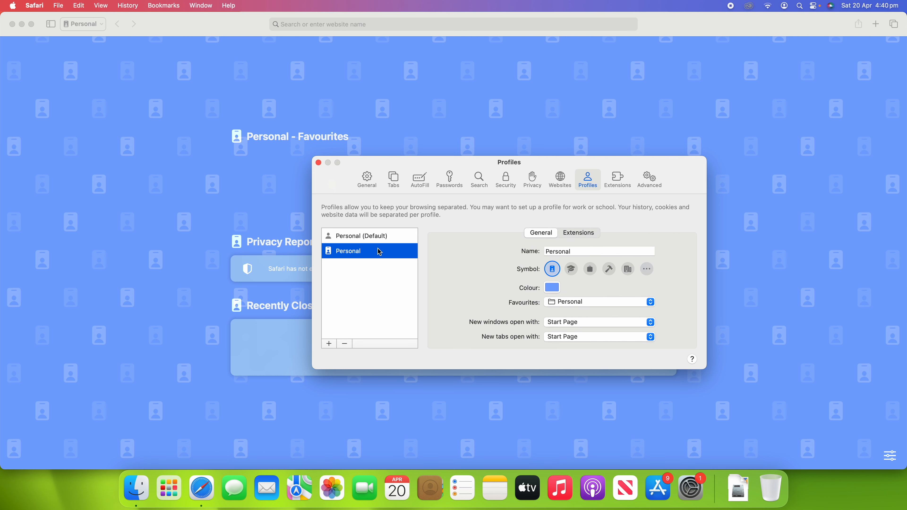
{"action": "left_click", "coordinate": [389, 240]}
{"action": "left_click", "coordinate": [389, 250]}
{"action": "key", "text": "super+w"}
Step: Load apple.com in the blue Personal profile window and look over the home page
{"action": "left_click", "coordinate": [332, 25]}
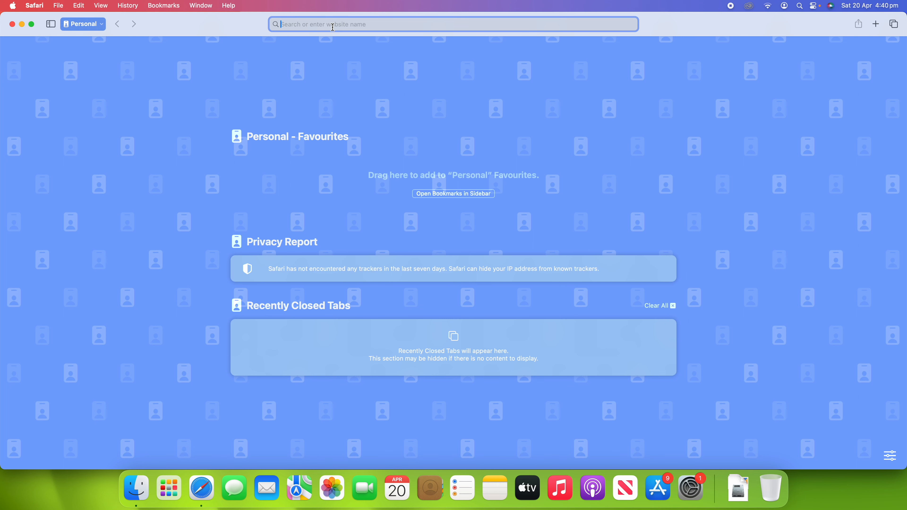
{"action": "type", "text": "apple.com/"}
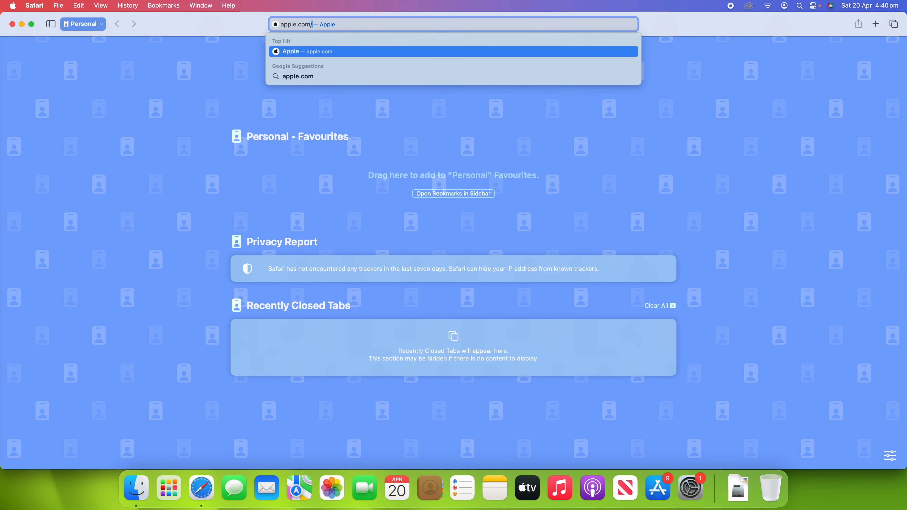
{"action": "key", "text": "Return"}
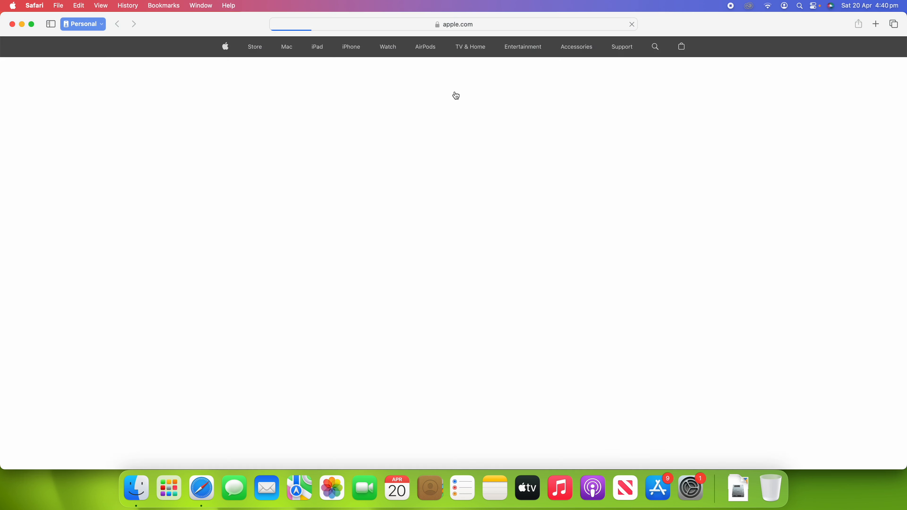
{"action": "scroll", "coordinate": [391, 187], "scroll_direction": "down", "scroll_amount": 6}
{"action": "scroll", "coordinate": [391, 187], "scroll_direction": "up", "scroll_amount": 6}
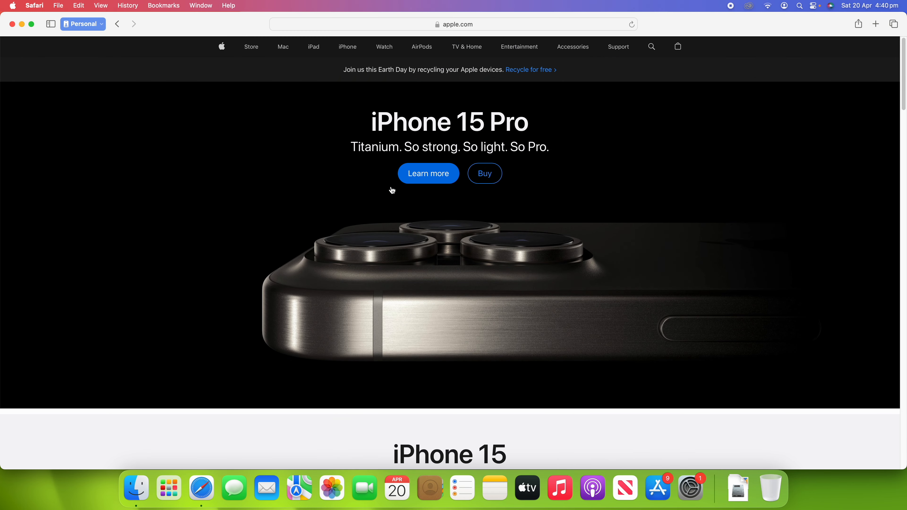
Step: Open jbhifi.com.au in a new tab
{"action": "key", "text": "super+t"}
{"action": "type", "text": "jbhifi"}
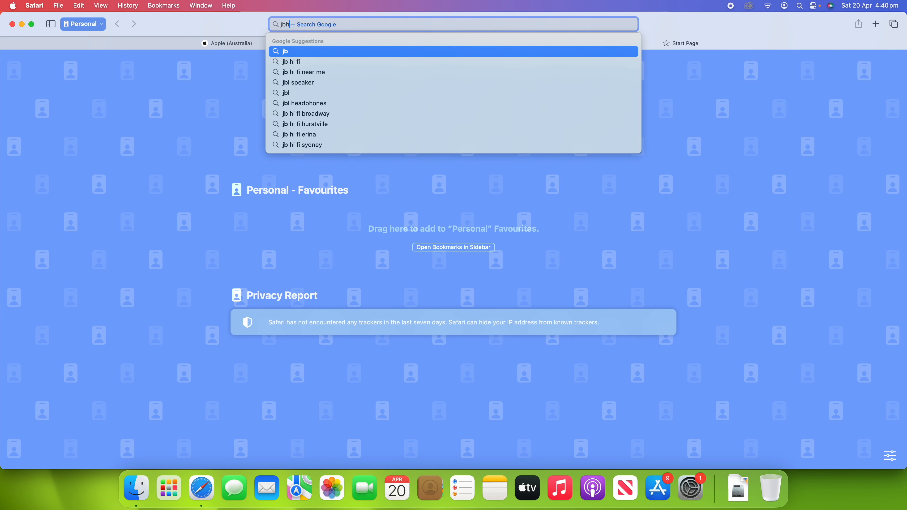
{"action": "type", "text": ".com.au"}
{"action": "key", "text": "Return"}
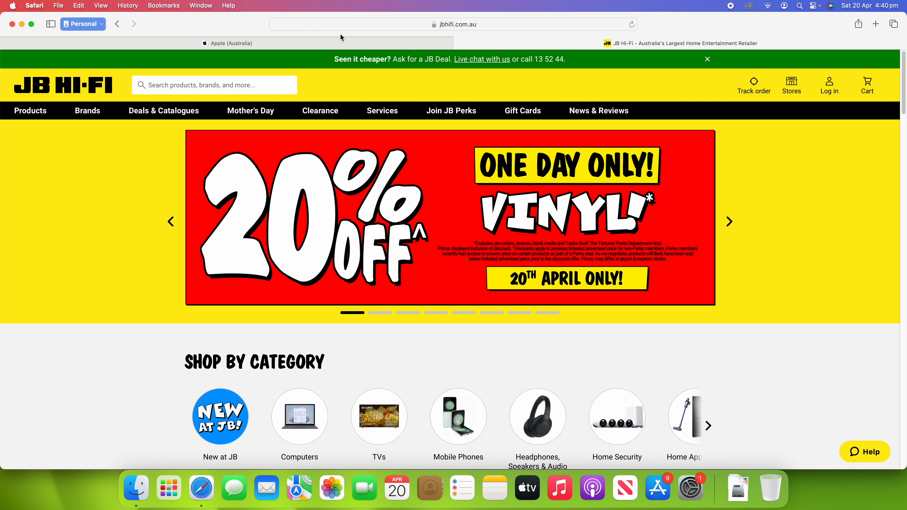
Step: Bookmark the JB Hi-Fi page in Favourites under its default title
{"action": "left_click", "coordinate": [171, 5]}
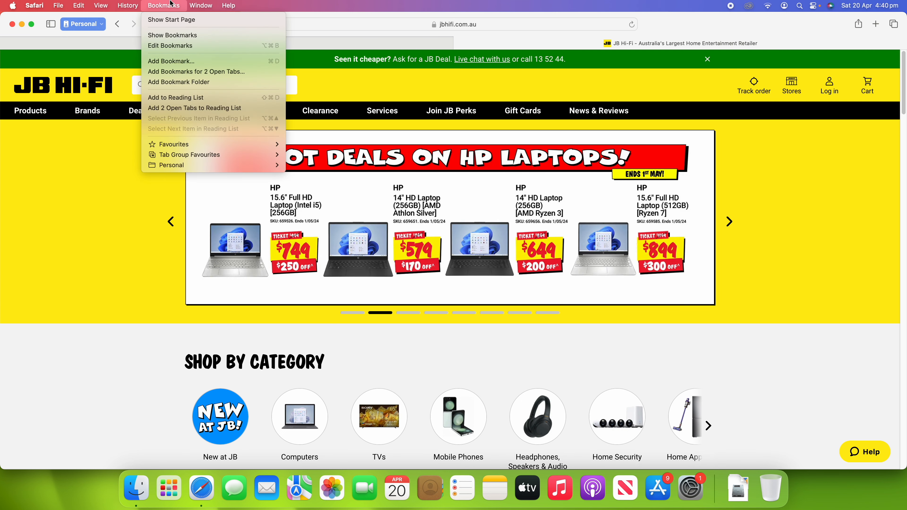
{"action": "left_click", "coordinate": [172, 61]}
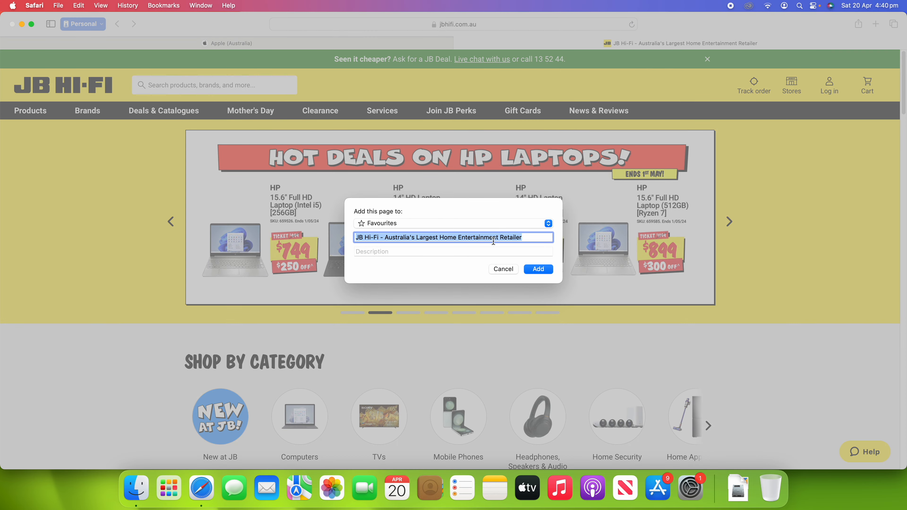
{"action": "left_click", "coordinate": [541, 271]}
Step: Switch to the Apple (Australia) tab and bookmark it in Favourites
{"action": "left_click", "coordinate": [399, 46]}
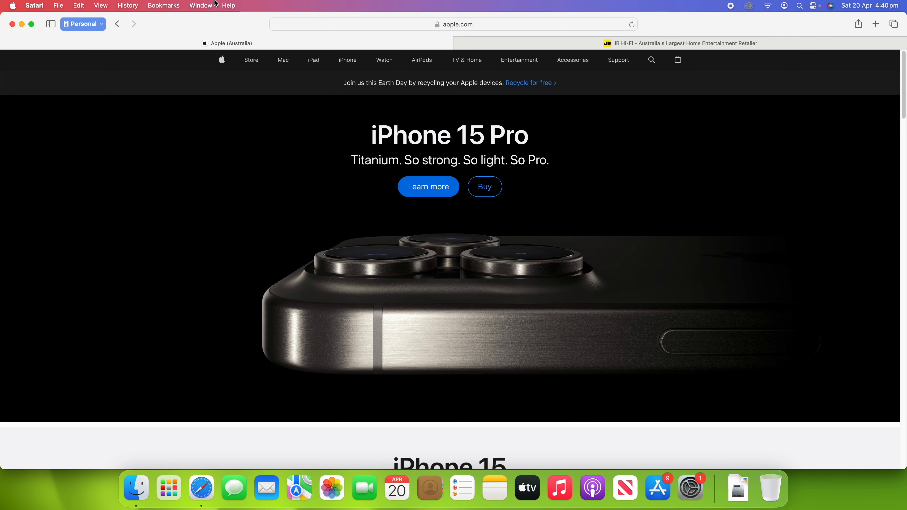
{"action": "left_click", "coordinate": [175, 5]}
{"action": "left_click", "coordinate": [173, 62]}
{"action": "key", "text": "Return"}
Step: Show the bookmarks sidebar in a new tab and load the JB Hi-Fi and Apple (Australia) bookmarks from Favourites
{"action": "left_click", "coordinate": [162, 5]}
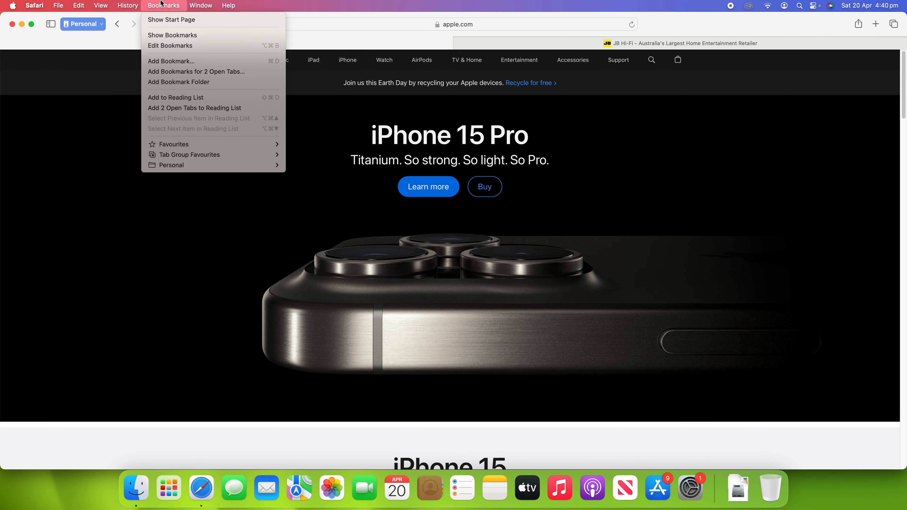
{"action": "left_click", "coordinate": [163, 5]}
{"action": "left_click", "coordinate": [875, 23]}
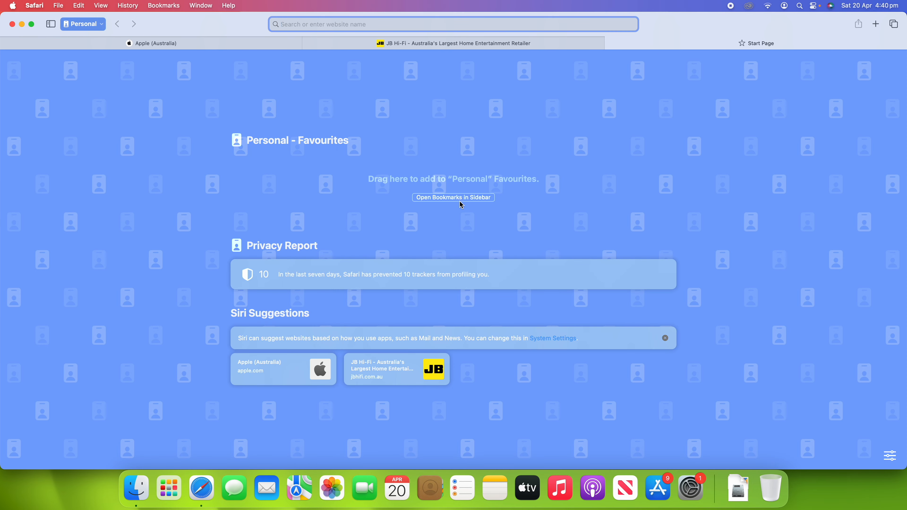
{"action": "left_click", "coordinate": [436, 198]}
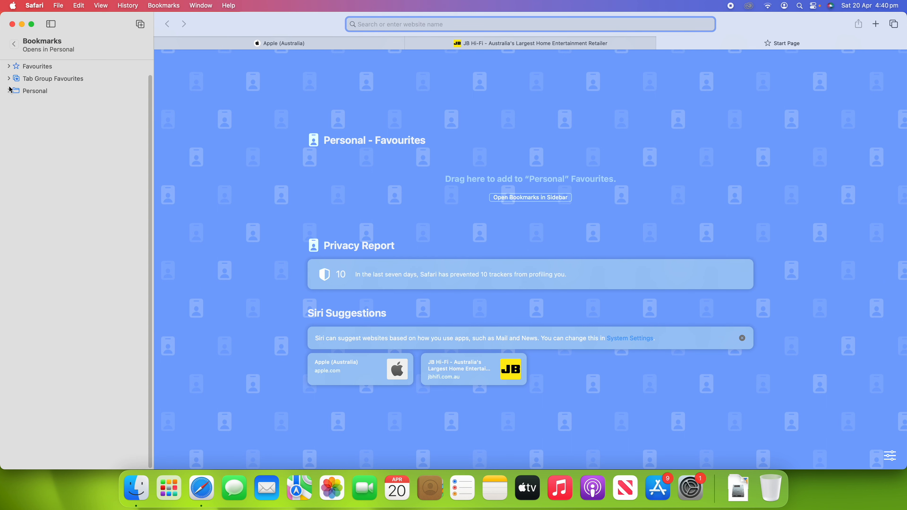
{"action": "left_click", "coordinate": [8, 67]}
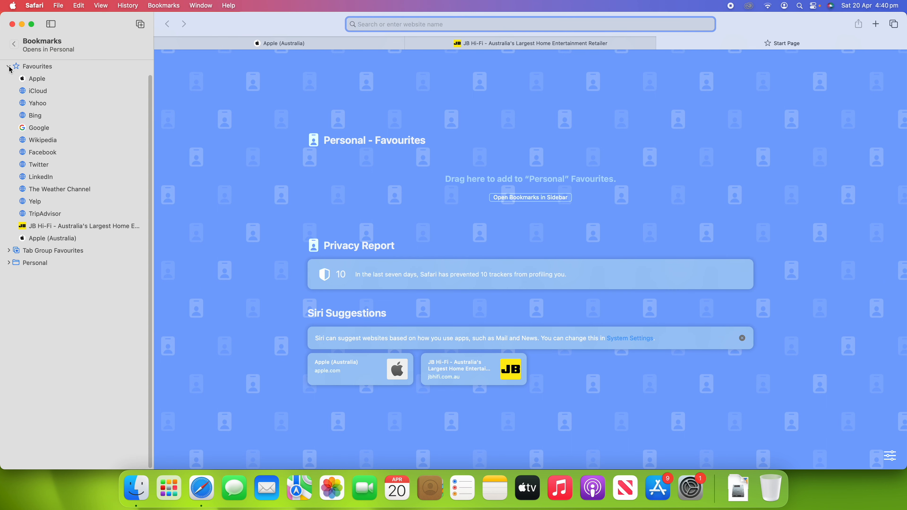
{"action": "left_click", "coordinate": [82, 227]}
{"action": "left_click", "coordinate": [75, 236]}
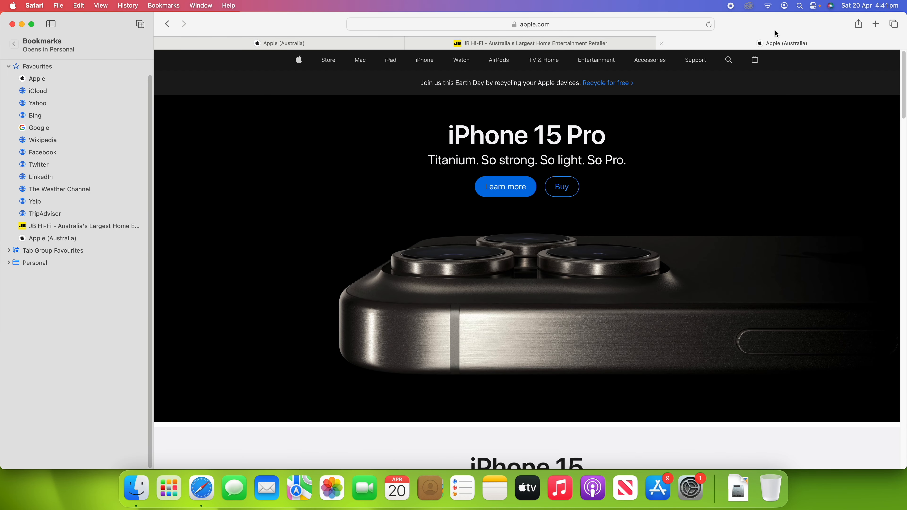
Step: Open another new tab and hide the bookmarks sidebar
{"action": "left_click", "coordinate": [876, 24]}
{"action": "left_click", "coordinate": [16, 45]}
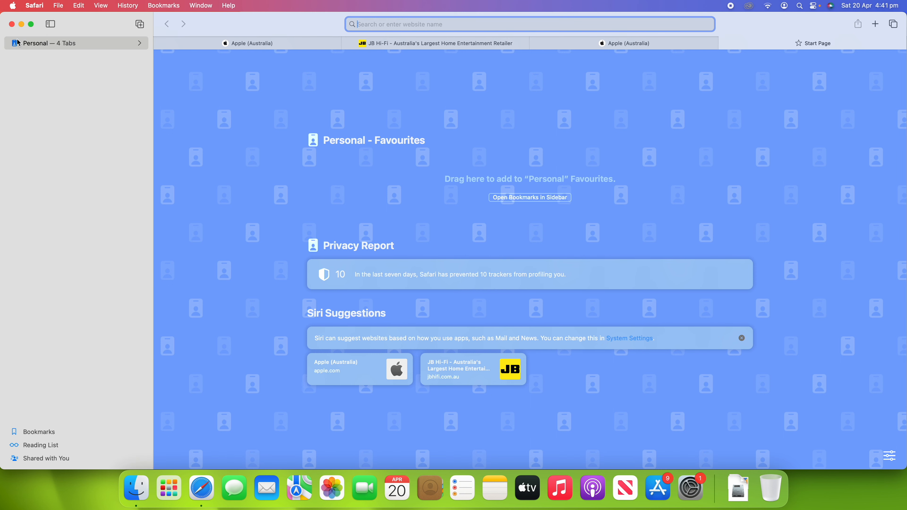
{"action": "left_click", "coordinate": [49, 25]}
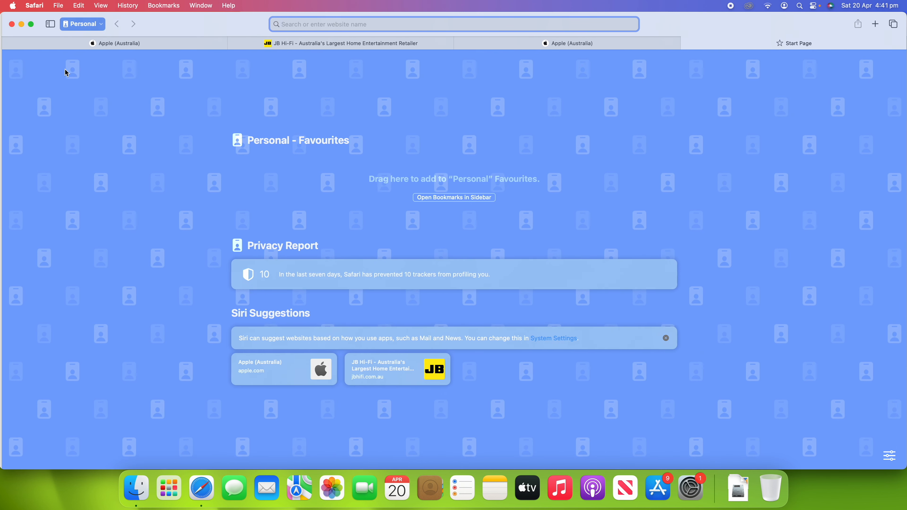
Step: Open a new window in the default Personal profile and another in the blue Personal profile
{"action": "left_click", "coordinate": [102, 24]}
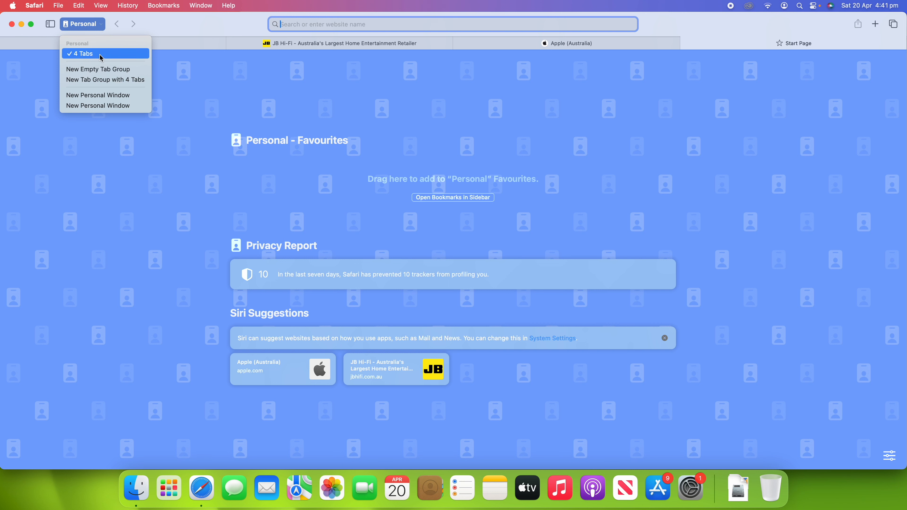
{"action": "left_click", "coordinate": [108, 104]}
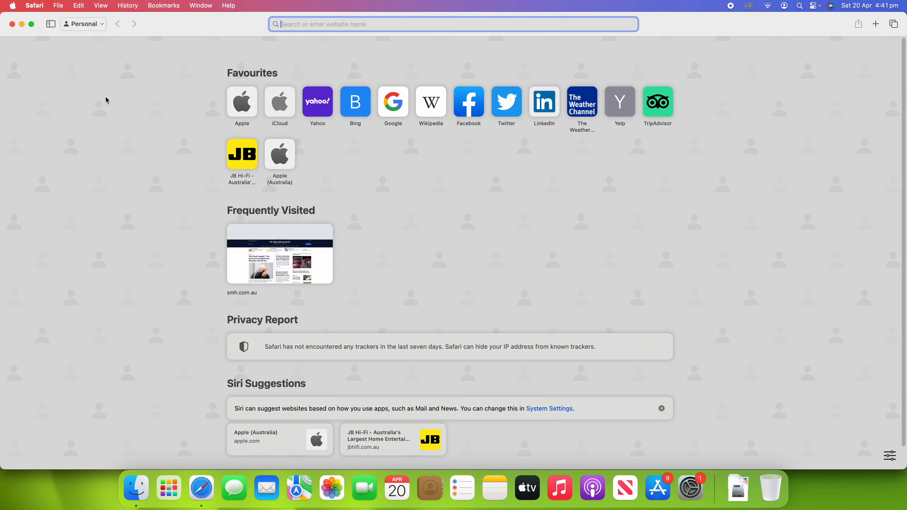
{"action": "left_click", "coordinate": [100, 24]}
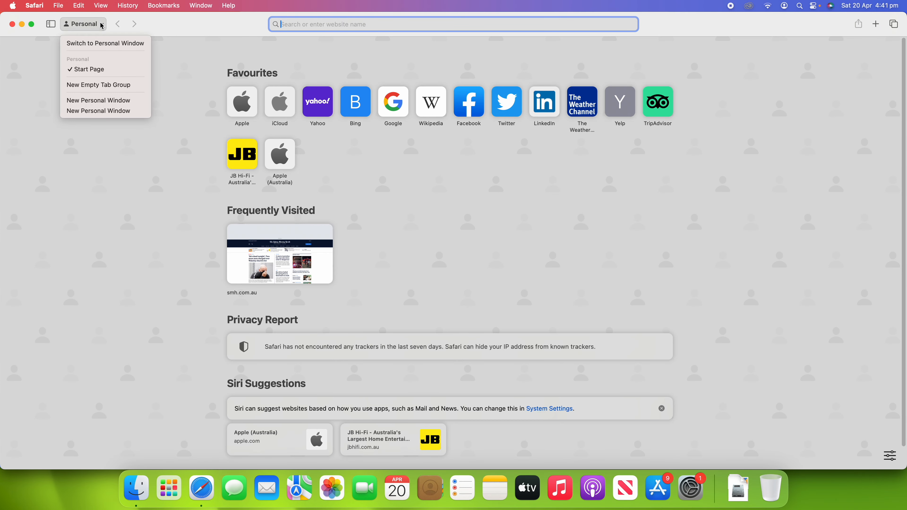
{"action": "left_click", "coordinate": [102, 110]}
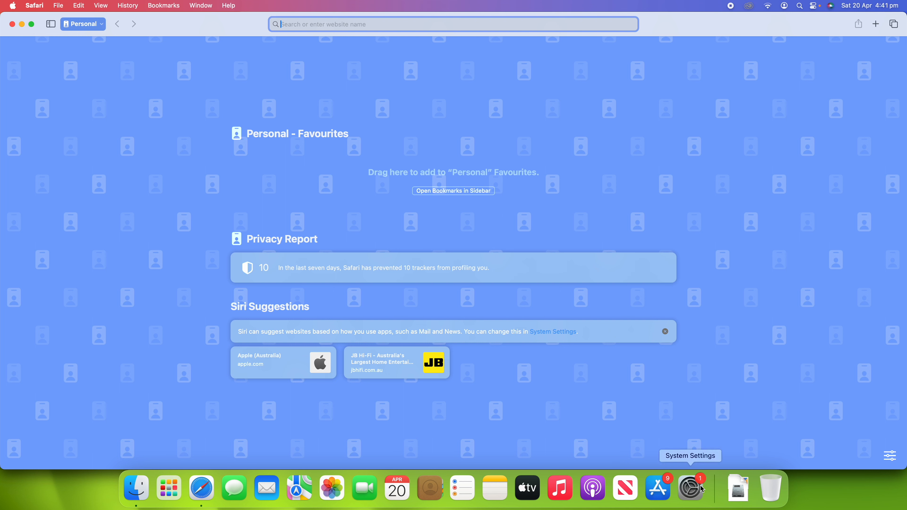
Step: Start a new profile named Work in the browser's profile settings
{"action": "left_click", "coordinate": [42, 5]}
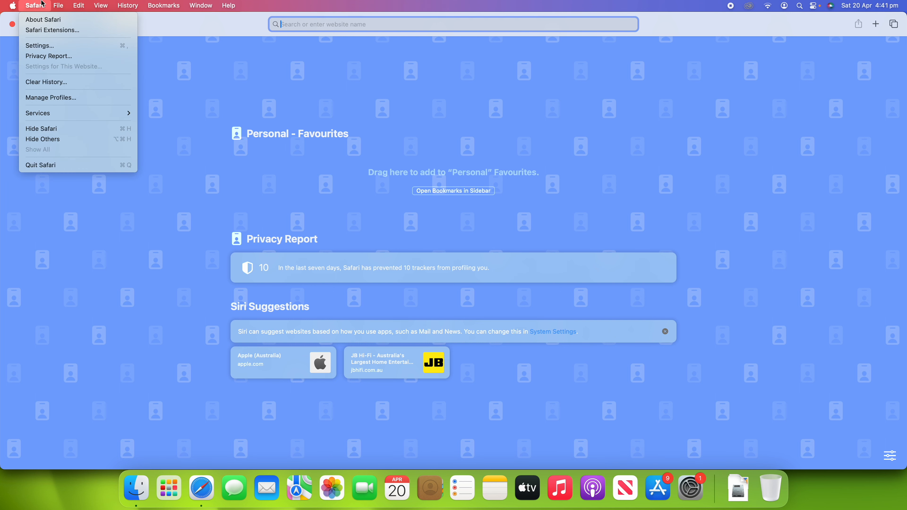
{"action": "left_click", "coordinate": [66, 46]}
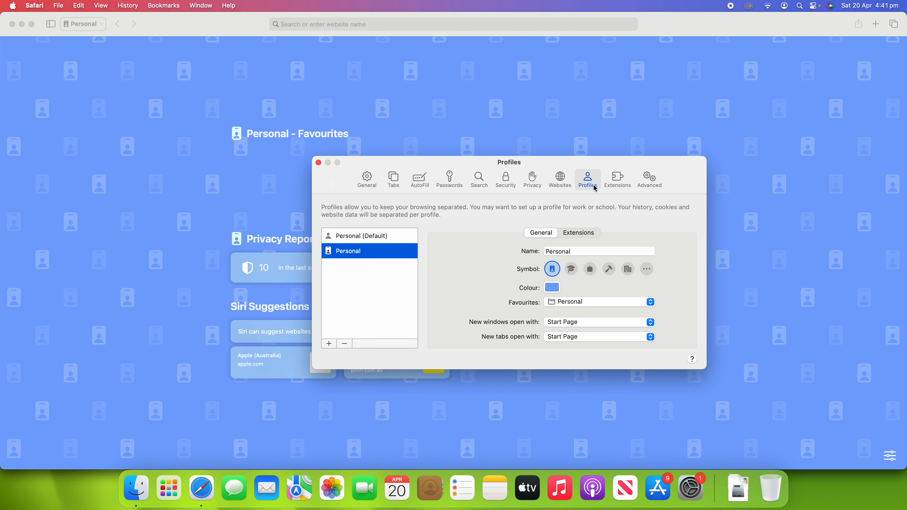
{"action": "left_click", "coordinate": [328, 344]}
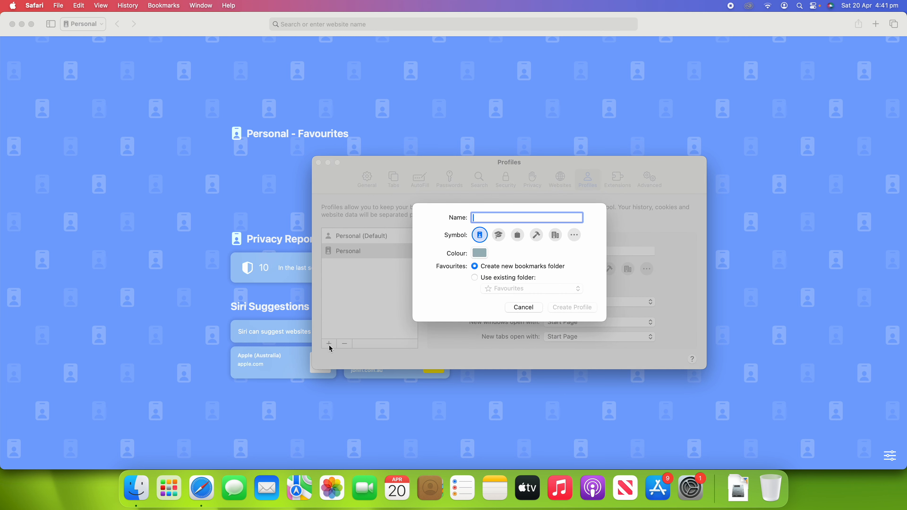
{"action": "type", "text": "Work"}
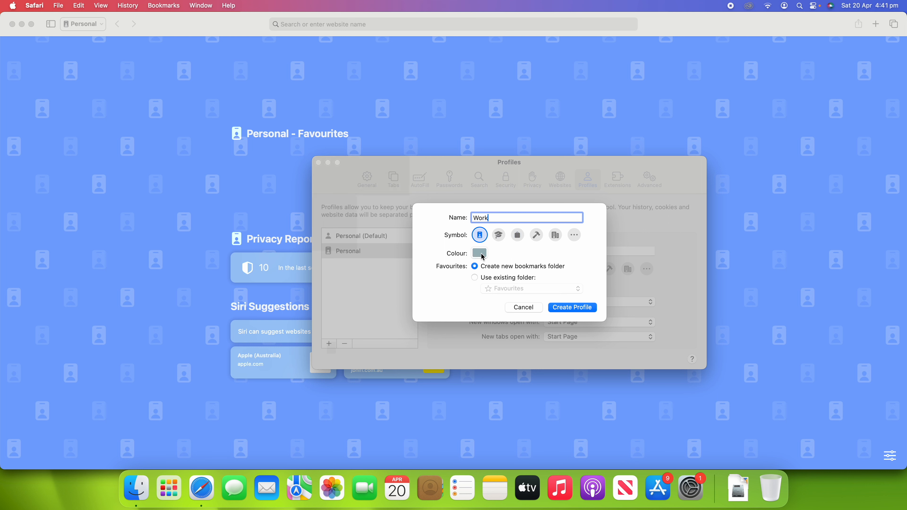
Step: Create the Work profile with the briefcase symbol and orange colour, and close the settings
{"action": "left_click", "coordinate": [518, 236]}
{"action": "left_click", "coordinate": [488, 254]}
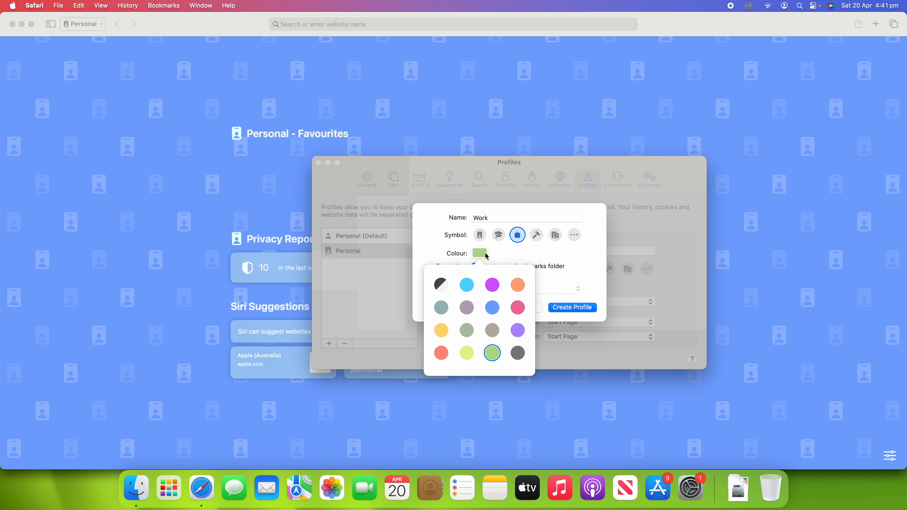
{"action": "left_click", "coordinate": [518, 285]}
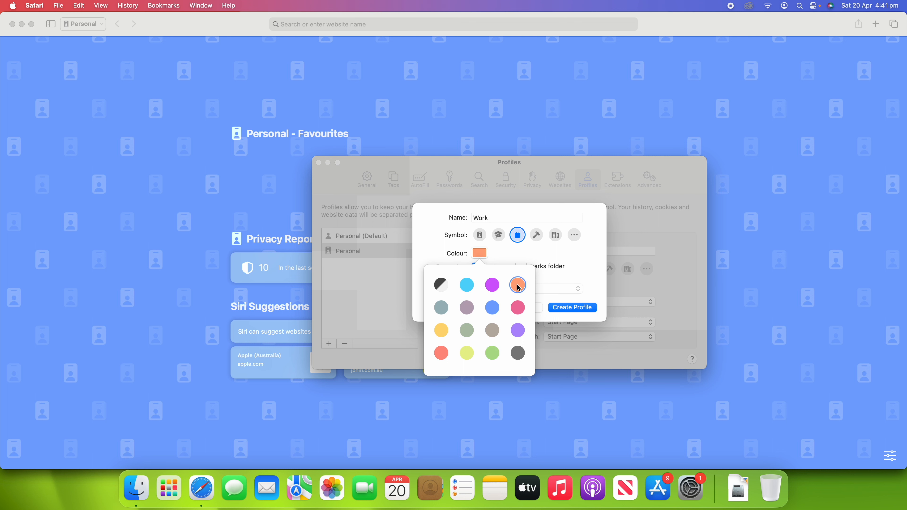
{"action": "left_click", "coordinate": [509, 254]}
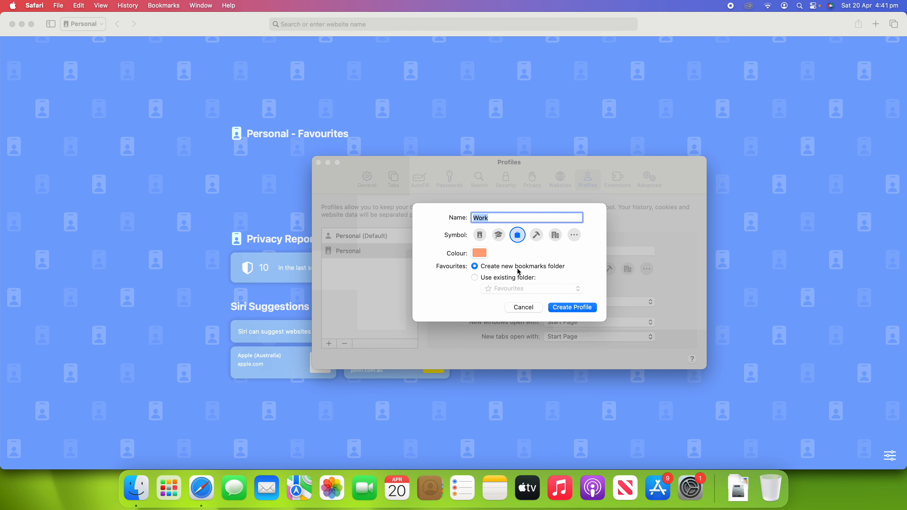
{"action": "left_click", "coordinate": [571, 308]}
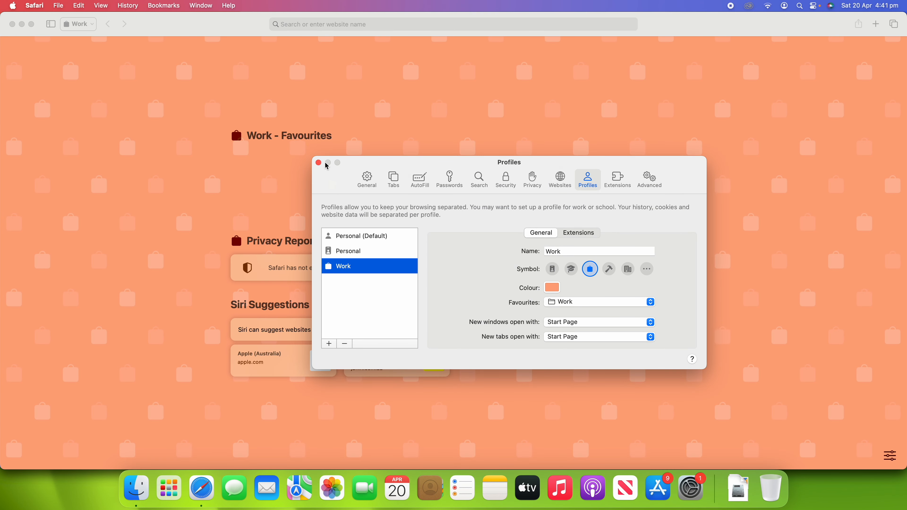
{"action": "left_click", "coordinate": [318, 162]}
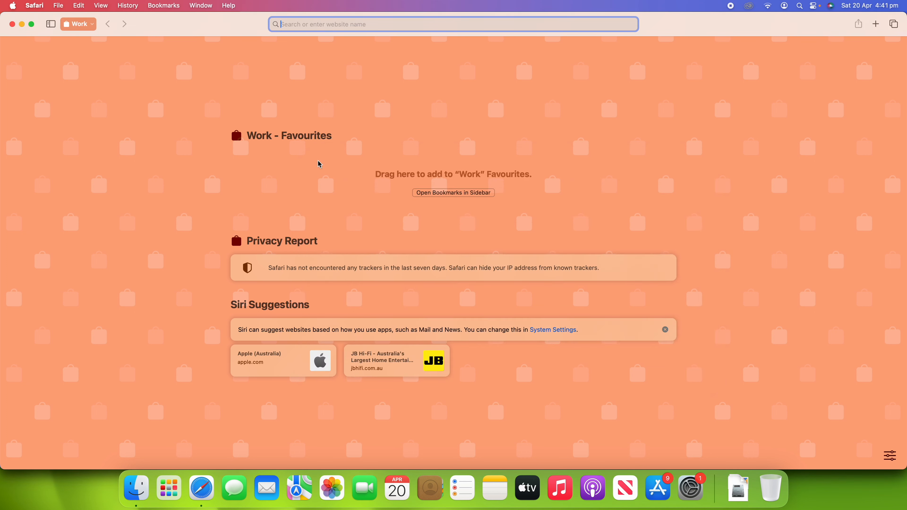
Step: Load google.com in the Work profile window and go to the Gmail page
{"action": "left_click", "coordinate": [387, 25]}
{"action": "type", "text": "google.com"}
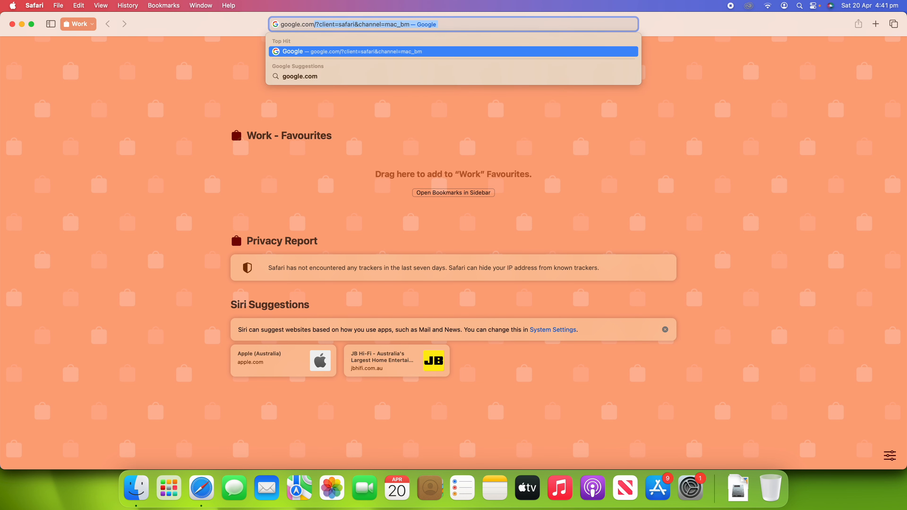
{"action": "key", "text": "Return"}
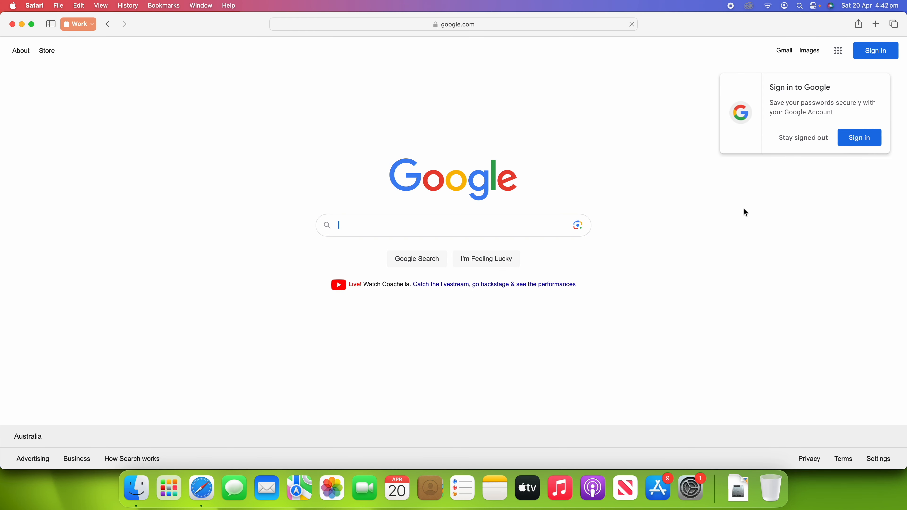
{"action": "left_click", "coordinate": [788, 53]}
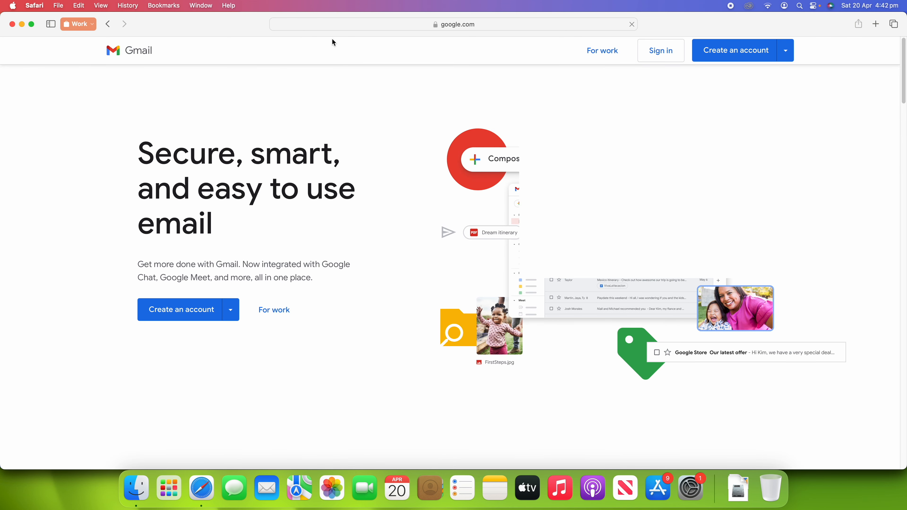
Step: Create a profile named School with the graduation cap symbol and green colour, and close the settings
{"action": "left_click", "coordinate": [42, 5]}
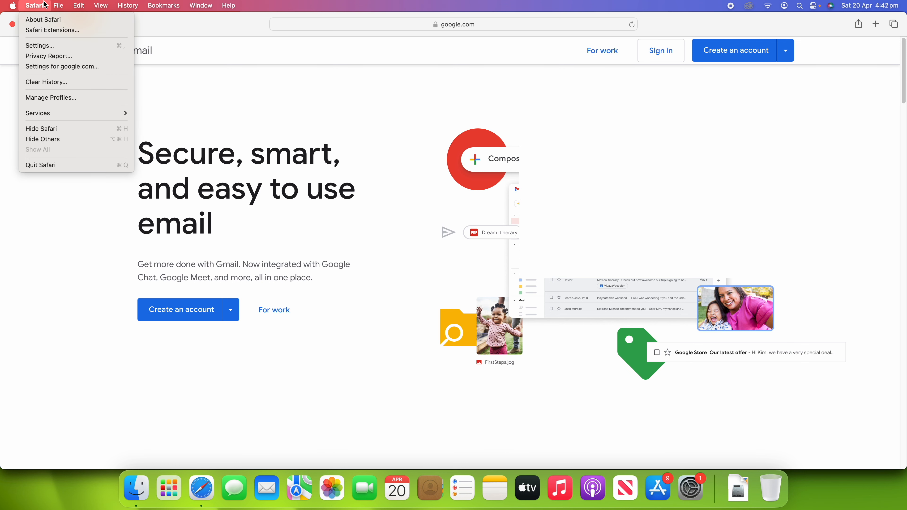
{"action": "left_click", "coordinate": [49, 47]}
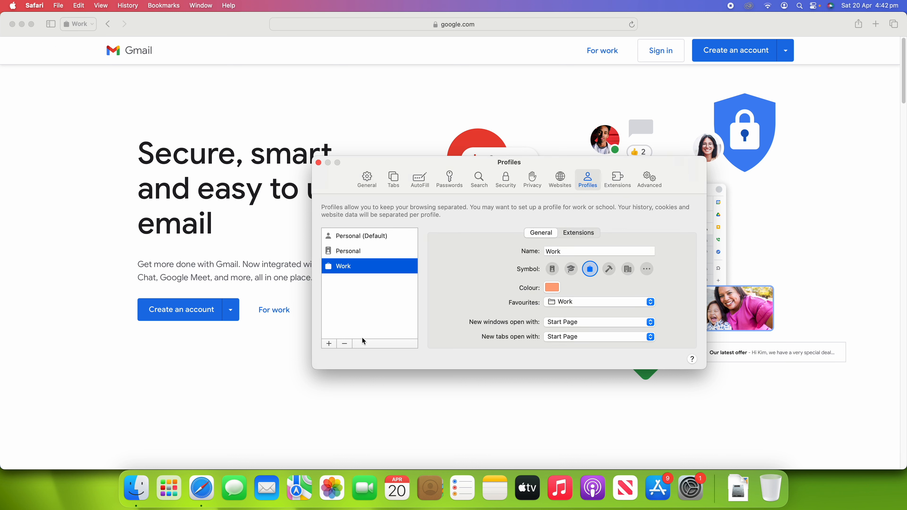
{"action": "left_click", "coordinate": [328, 343]}
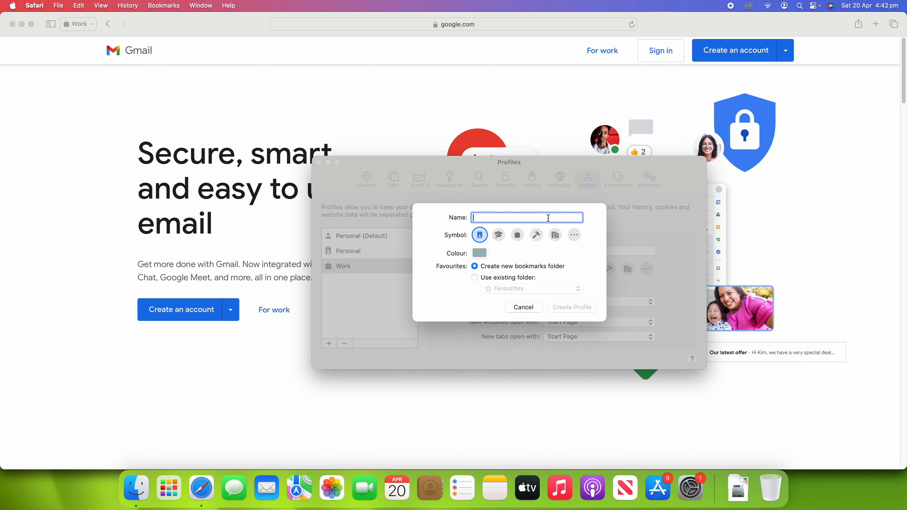
{"action": "type", "text": "School"}
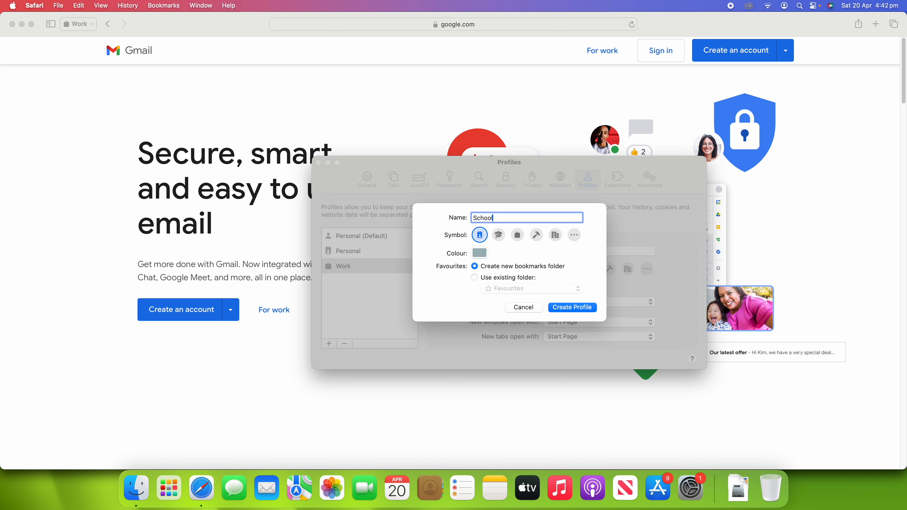
{"action": "left_click", "coordinate": [498, 234]}
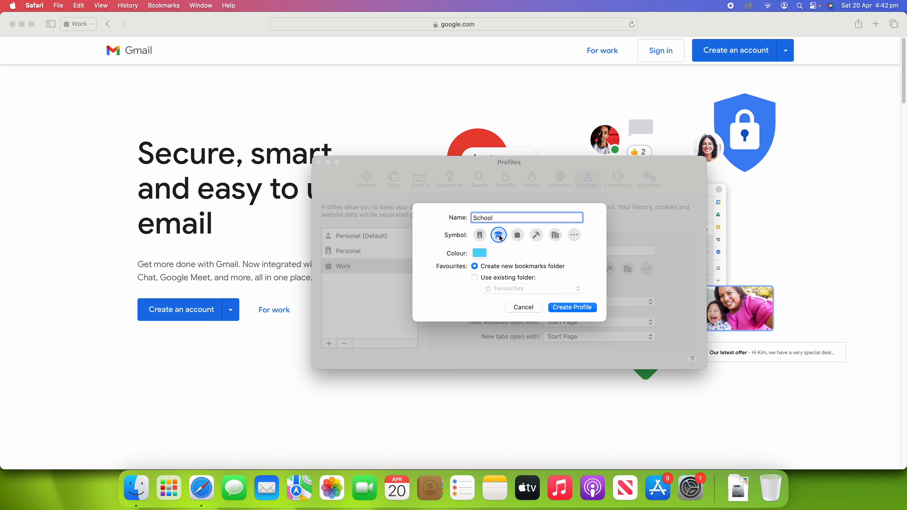
{"action": "left_click", "coordinate": [487, 254]}
{"action": "left_click", "coordinate": [493, 353]}
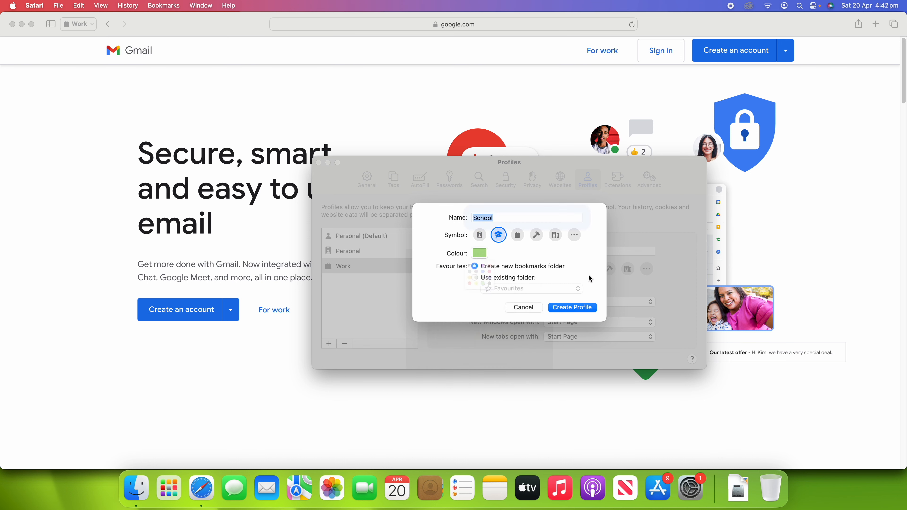
{"action": "left_click", "coordinate": [580, 307]}
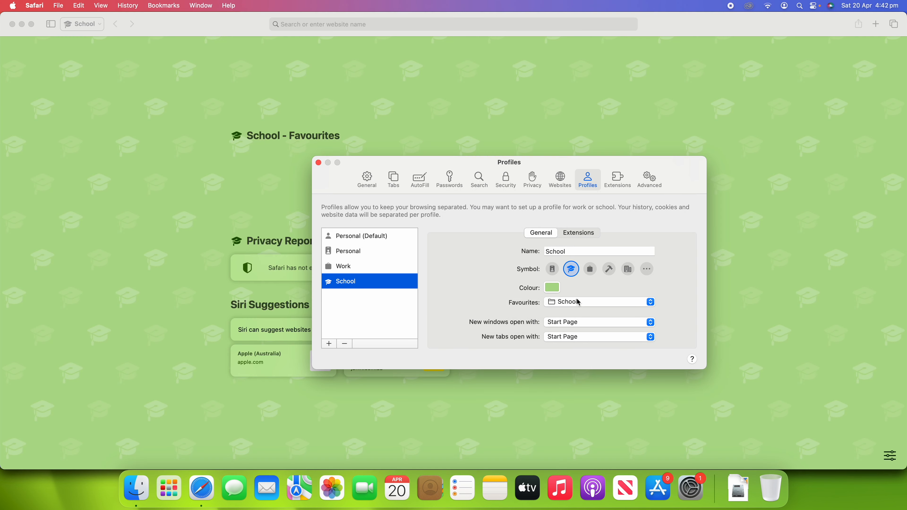
{"action": "left_click", "coordinate": [319, 163]}
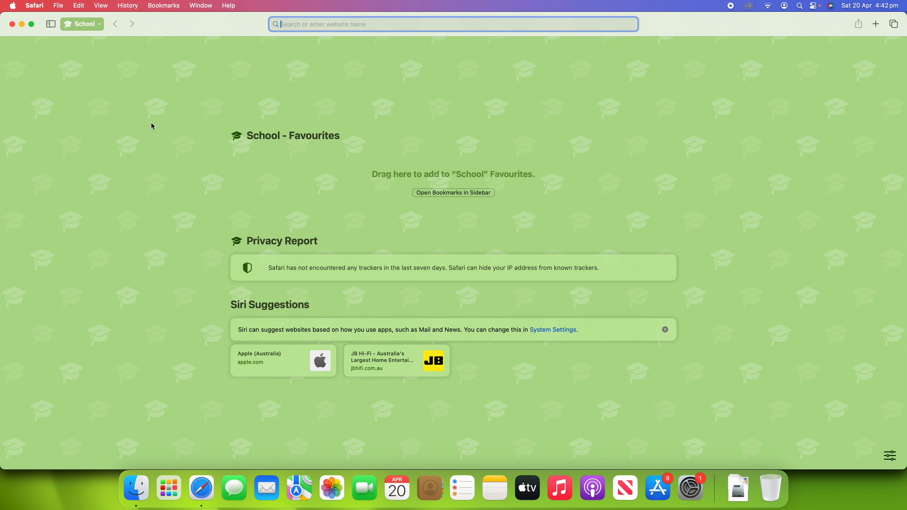
Step: Bring a default Personal profile window forward from the overview of open windows and view the profiles it can switch to
{"action": "key", "text": "ctrl+Up"}
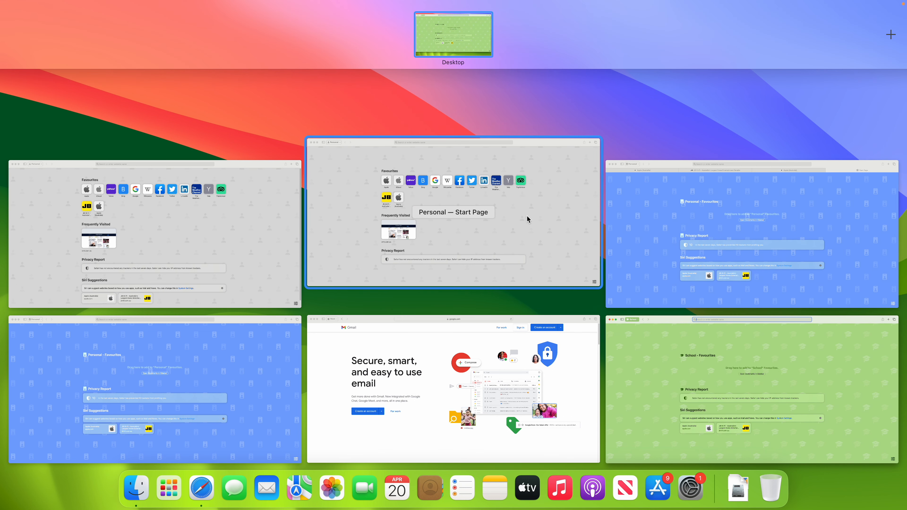
{"action": "left_click", "coordinate": [558, 228]}
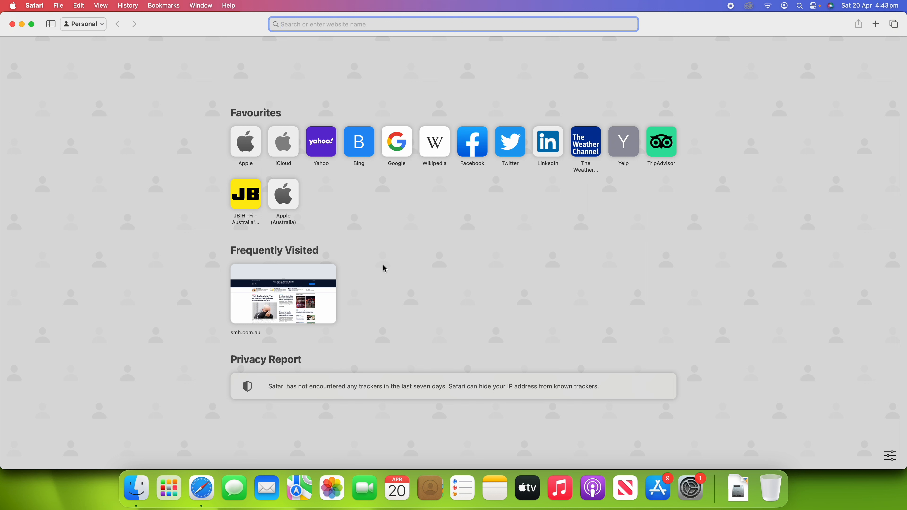
{"action": "left_click", "coordinate": [82, 25]}
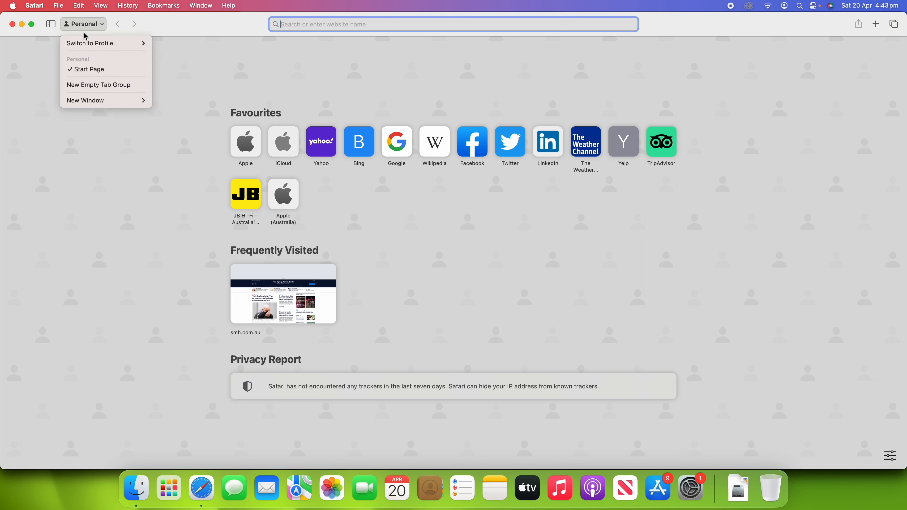
{"action": "left_click", "coordinate": [85, 26]}
{"action": "left_click", "coordinate": [85, 29]}
{"action": "mouse_move", "coordinate": [90, 47]}
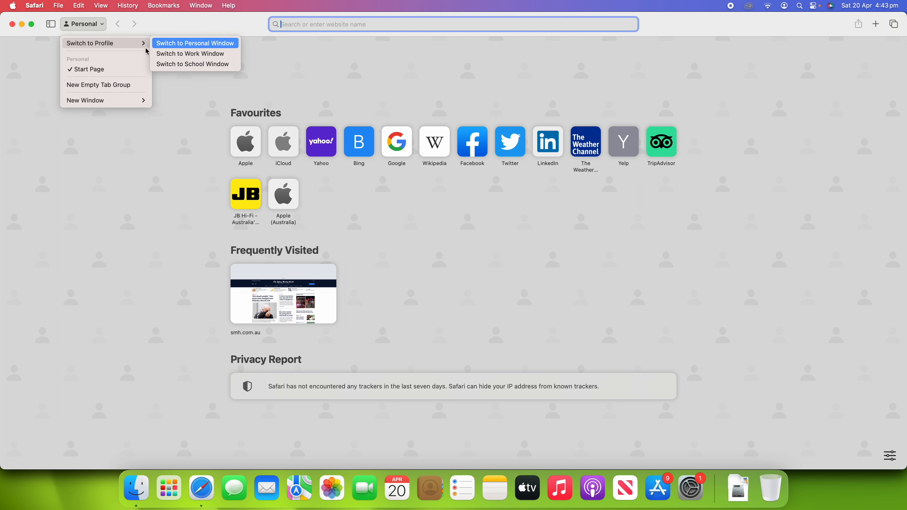
{"action": "left_click", "coordinate": [162, 77]}
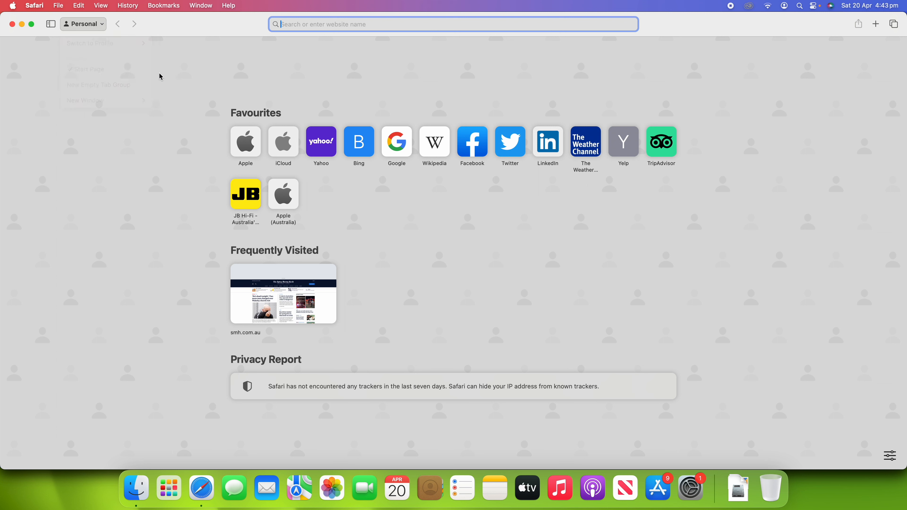
Step: Switch the default Personal window to the Work profile and from there to the blue Personal profile
{"action": "left_click", "coordinate": [85, 23]}
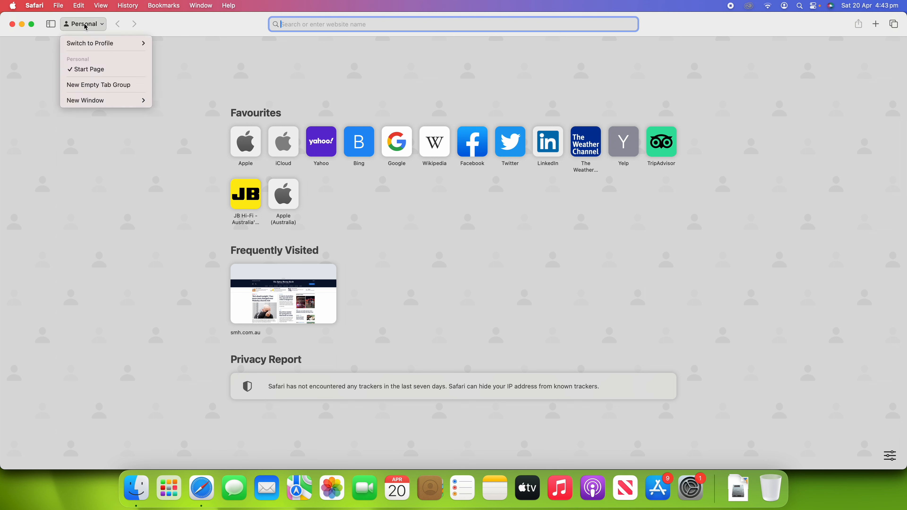
{"action": "mouse_move", "coordinate": [97, 47]}
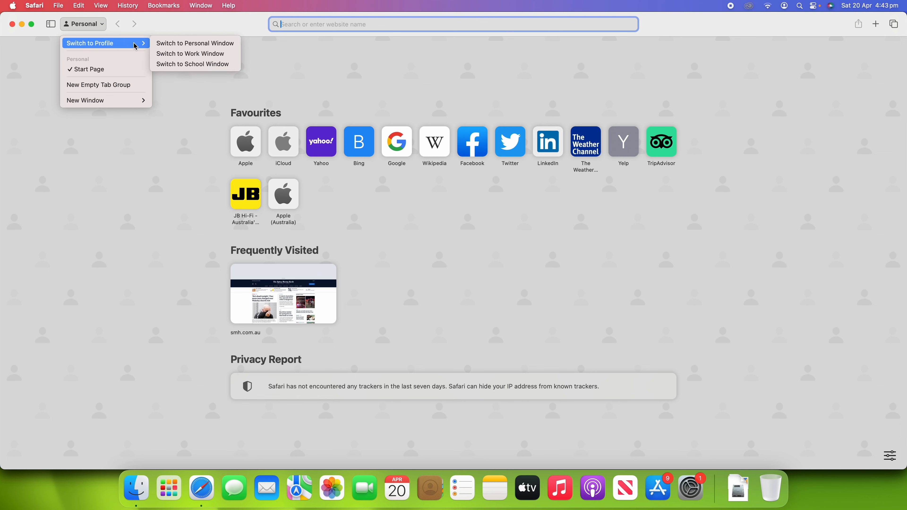
{"action": "left_click", "coordinate": [180, 53]}
{"action": "left_click", "coordinate": [78, 24]}
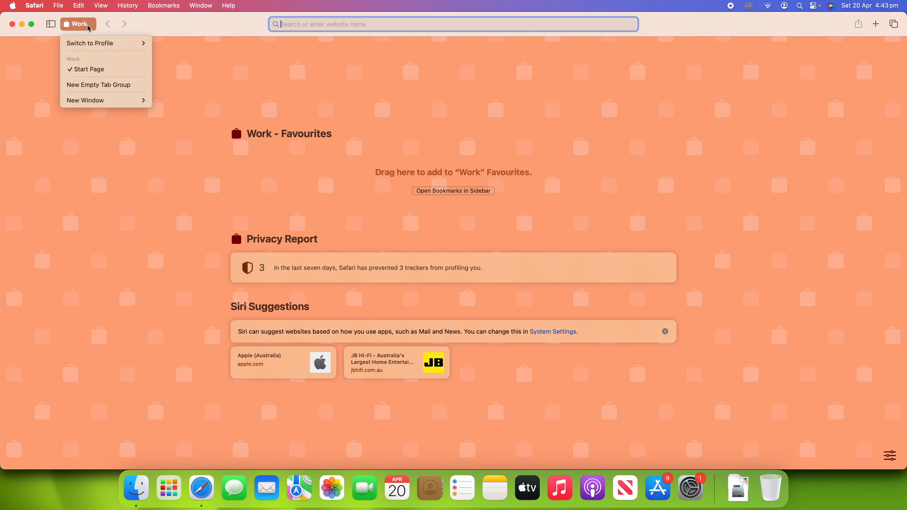
{"action": "mouse_move", "coordinate": [96, 43]}
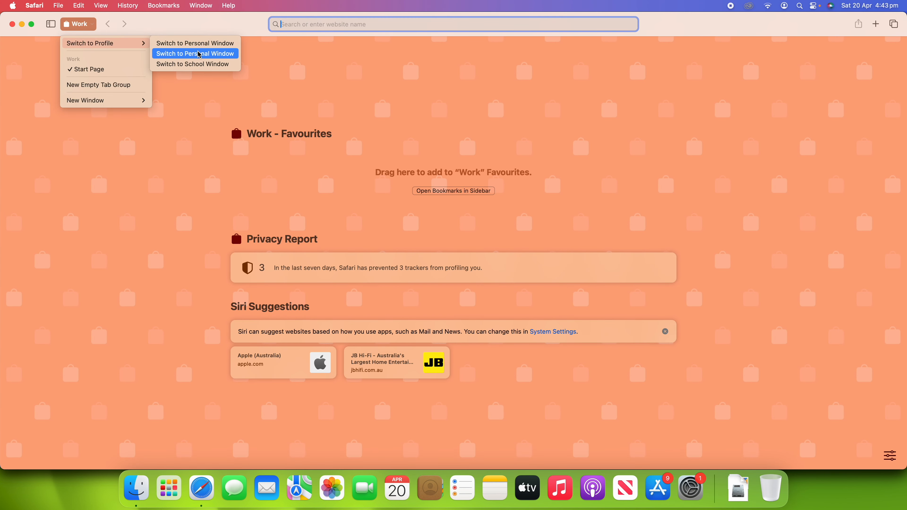
{"action": "left_click", "coordinate": [195, 53]}
Step: Switch from the blue Personal profile to the School profile and from there back to Work
{"action": "left_click", "coordinate": [100, 25]}
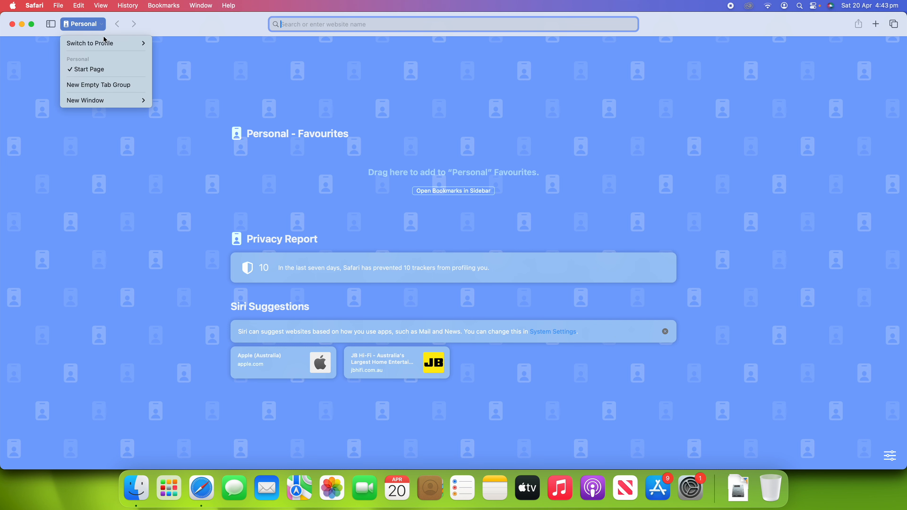
{"action": "mouse_move", "coordinate": [101, 43]}
{"action": "left_click", "coordinate": [214, 64]}
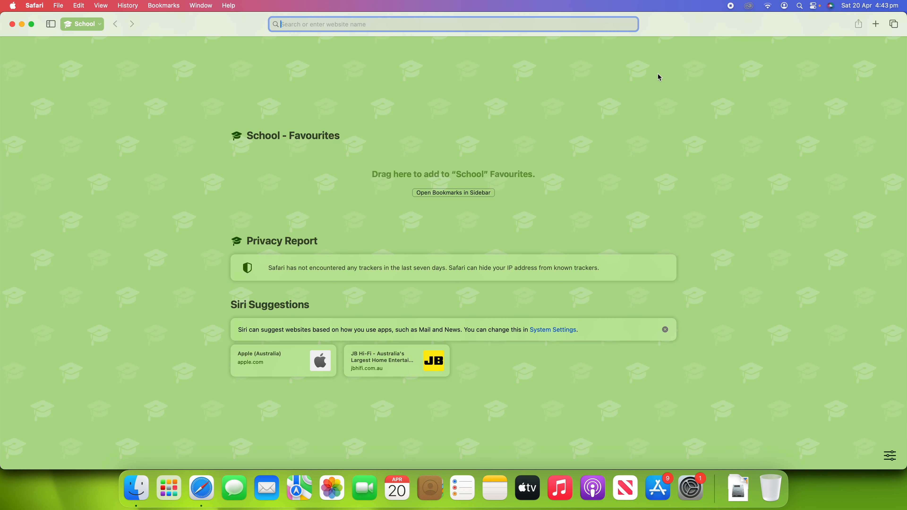
{"action": "left_click", "coordinate": [84, 25]}
{"action": "mouse_move", "coordinate": [100, 48]}
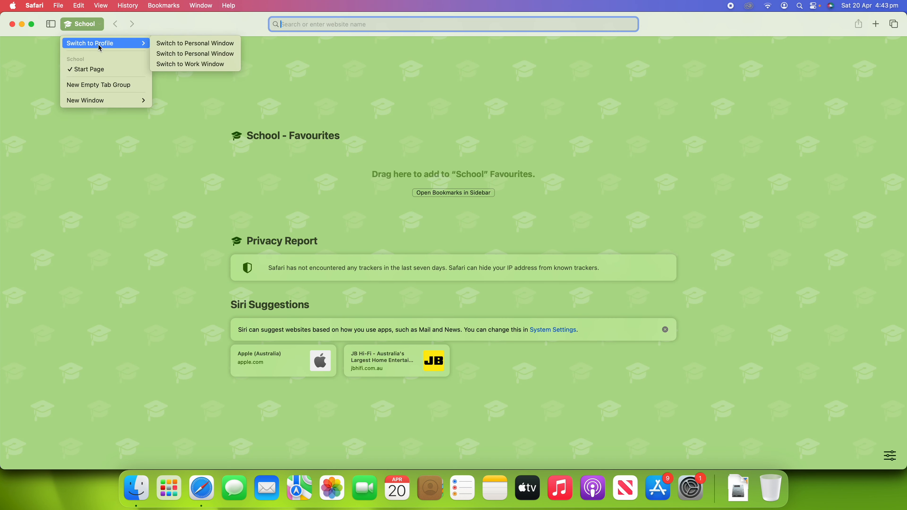
{"action": "left_click", "coordinate": [224, 64]}
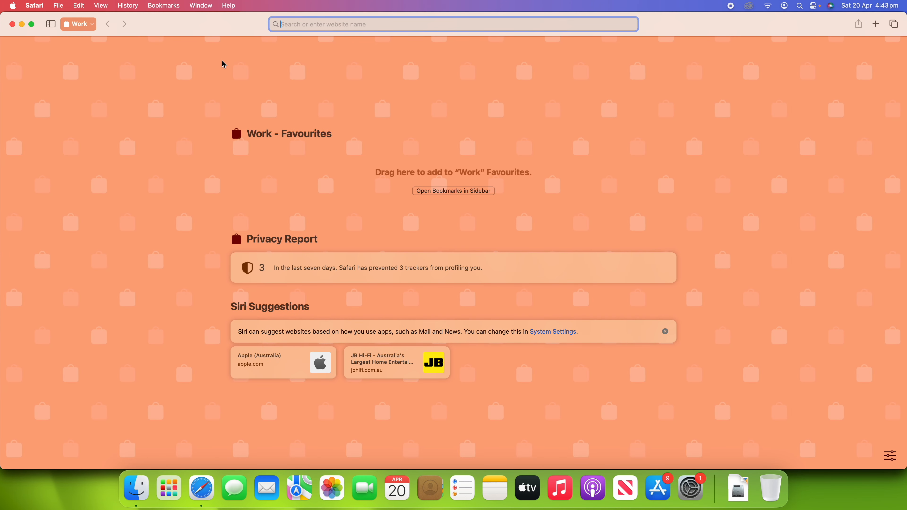
Step: Close all open browser windows and their tabs
{"action": "key", "text": "super+w"}
{"action": "key", "text": "super+w"}
{"action": "key", "text": "super+w"}
{"action": "key", "text": "super+w"}
{"action": "key", "text": "super+w"}
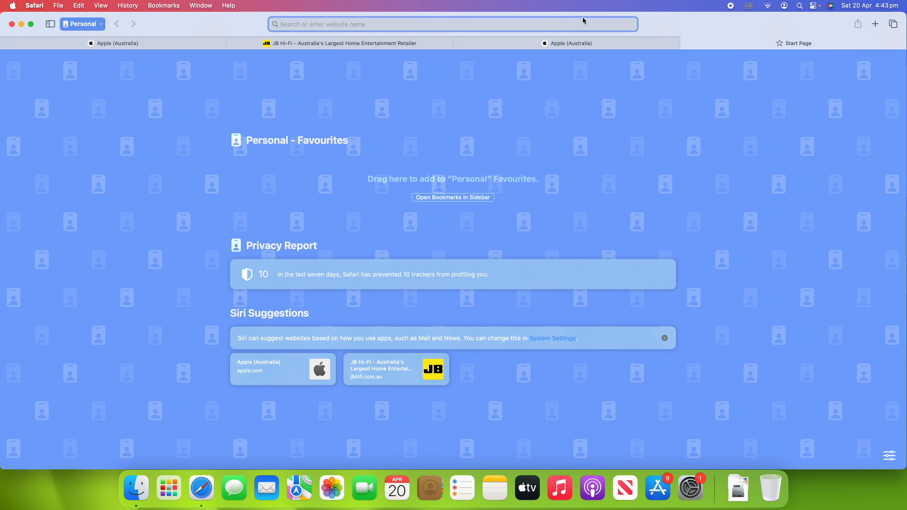
{"action": "key", "text": "super+w"}
{"action": "key", "text": "super+w"}
{"action": "key", "text": "super+w"}
{"action": "key", "text": "super+w"}
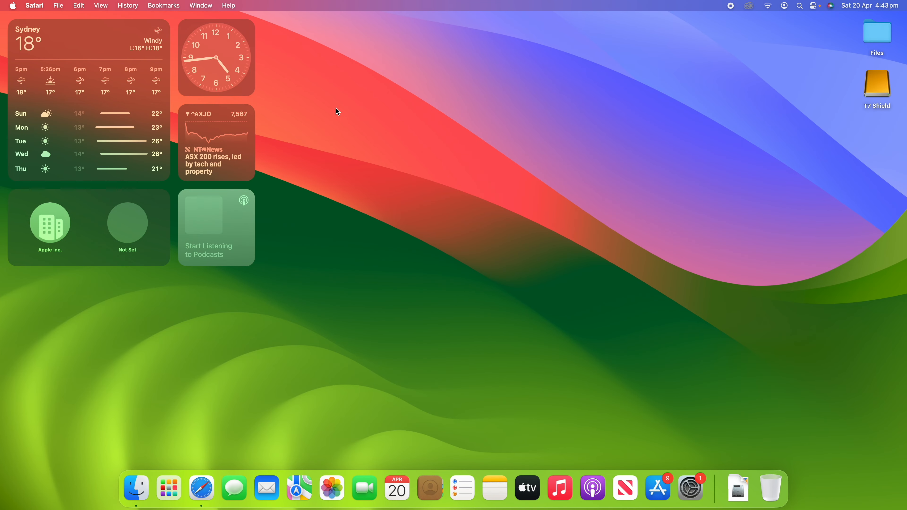
Step: Open a new Safari window and switch it to the Work profile, and from there to the default Personal profile
{"action": "left_click", "coordinate": [202, 478]}
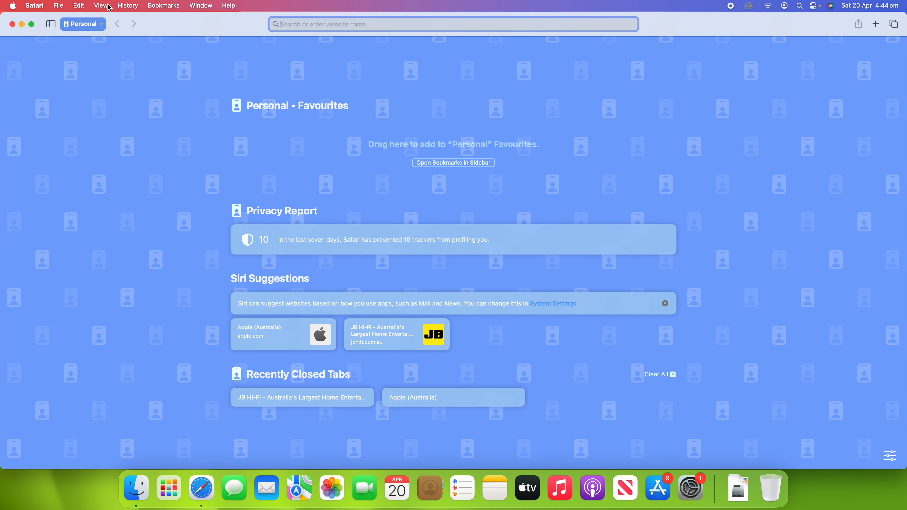
{"action": "left_click", "coordinate": [99, 27]}
{"action": "mouse_move", "coordinate": [91, 40]}
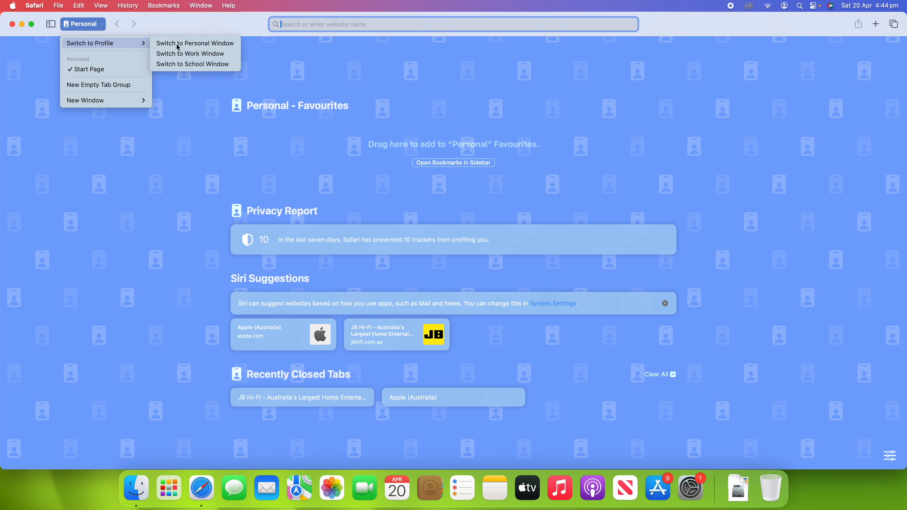
{"action": "left_click", "coordinate": [208, 53]}
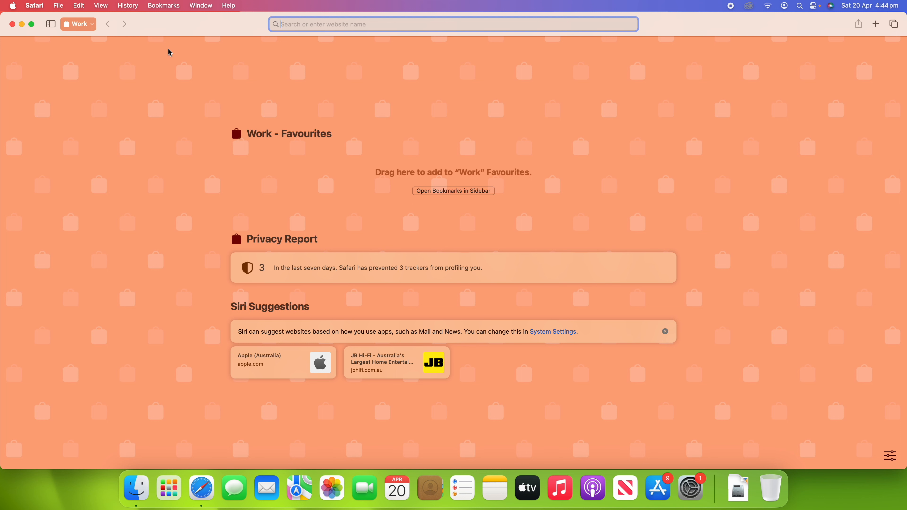
{"action": "left_click", "coordinate": [86, 29]}
{"action": "mouse_move", "coordinate": [89, 43]}
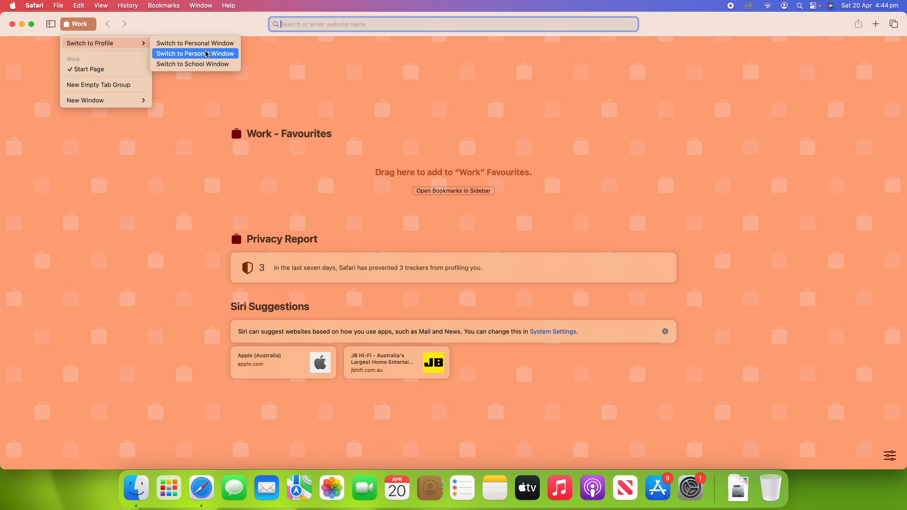
{"action": "left_click", "coordinate": [168, 43]}
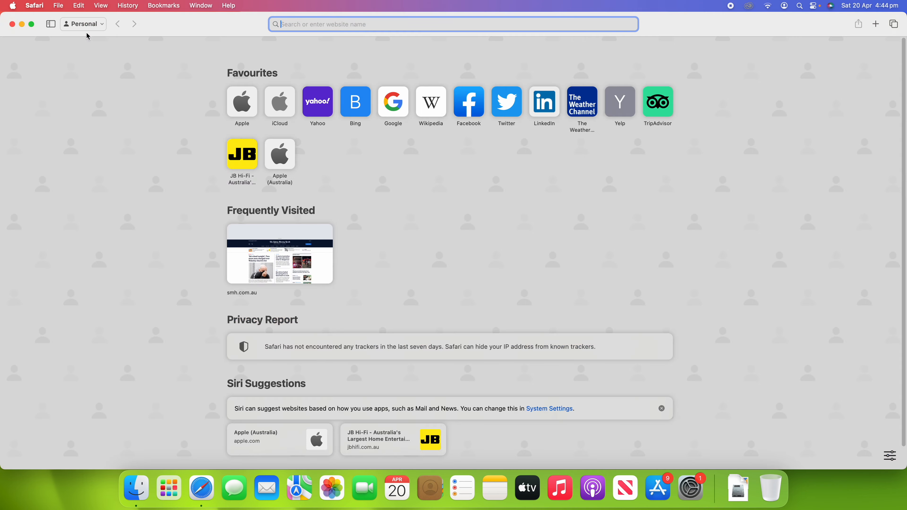
Step: Delete the School profile permanently in the browser's profile settings
{"action": "left_click", "coordinate": [36, 6]}
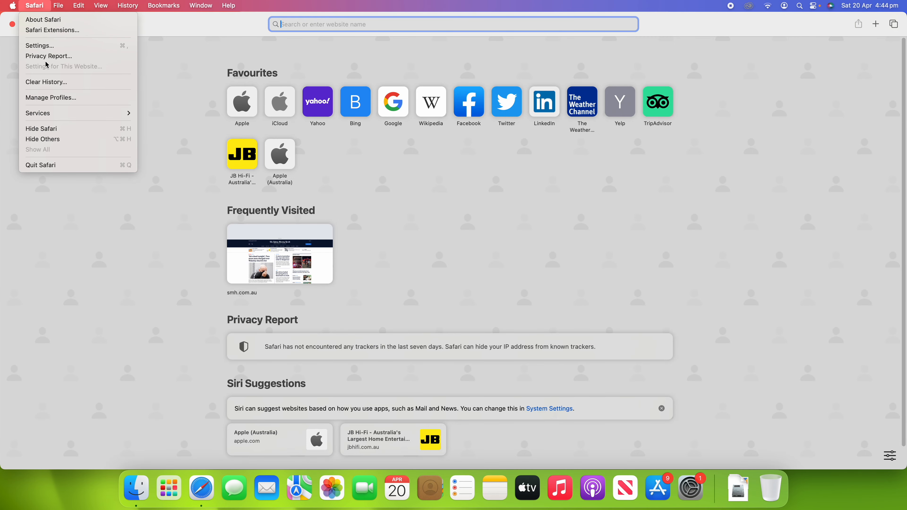
{"action": "left_click", "coordinate": [47, 46]}
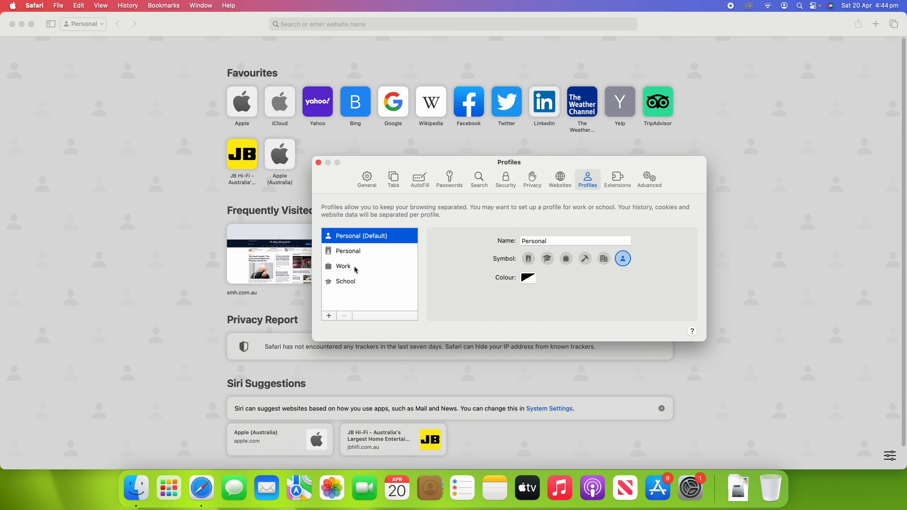
{"action": "left_click", "coordinate": [353, 280]}
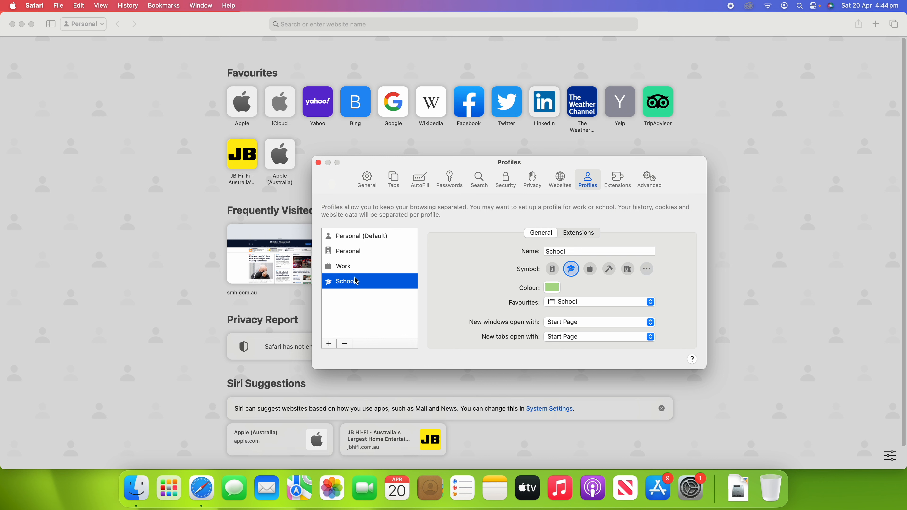
{"action": "left_click", "coordinate": [345, 344]}
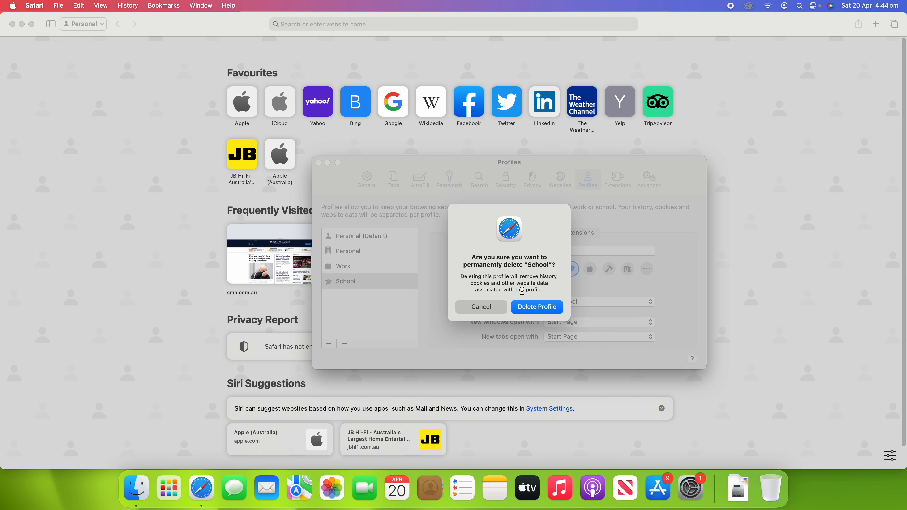
{"action": "left_click", "coordinate": [533, 307]}
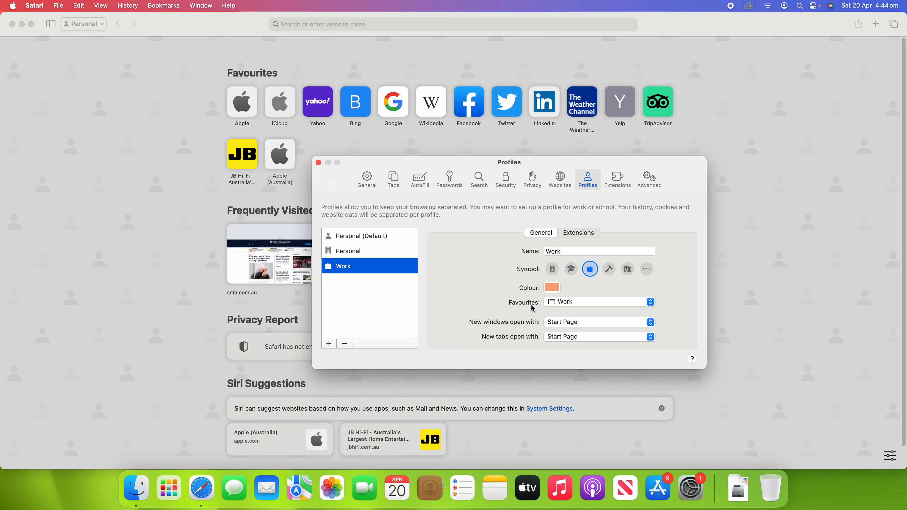
Step: Rename the custom Personal profile, not the default one, as Home
{"action": "left_click", "coordinate": [348, 250]}
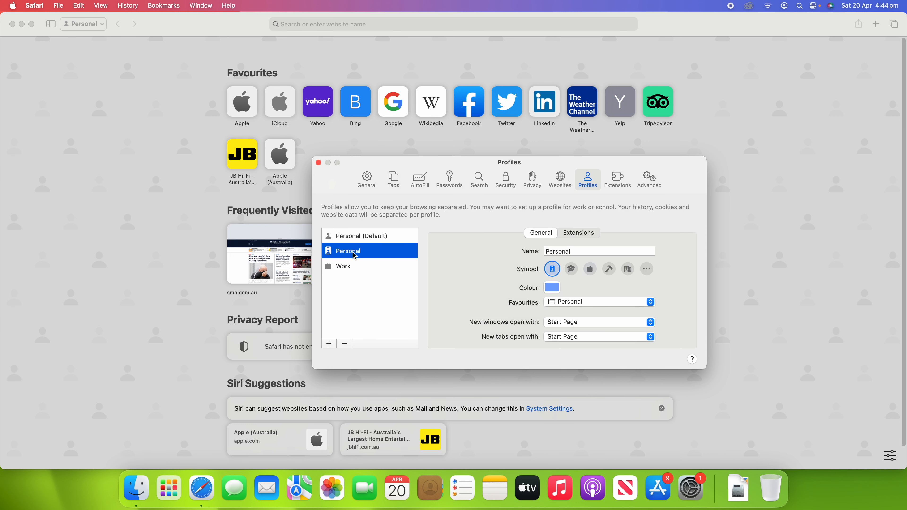
{"action": "left_click", "coordinate": [565, 251]}
{"action": "double_click", "coordinate": [564, 251]}
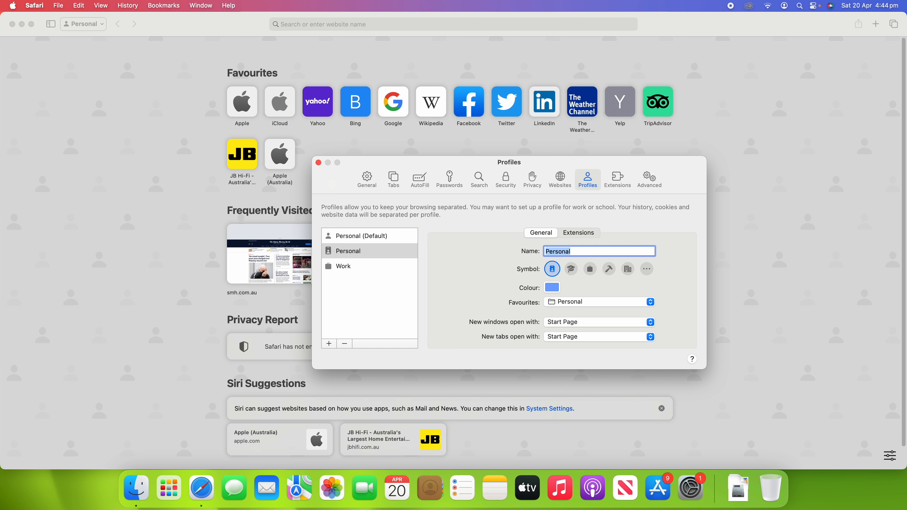
{"action": "type", "text": "Home"}
{"action": "key", "text": "Return"}
Step: Review the settings of the listed profiles and permanently delete the Work profile
{"action": "left_click", "coordinate": [364, 267]}
{"action": "left_click", "coordinate": [363, 252]}
{"action": "left_click", "coordinate": [363, 236]}
{"action": "left_click", "coordinate": [369, 268]}
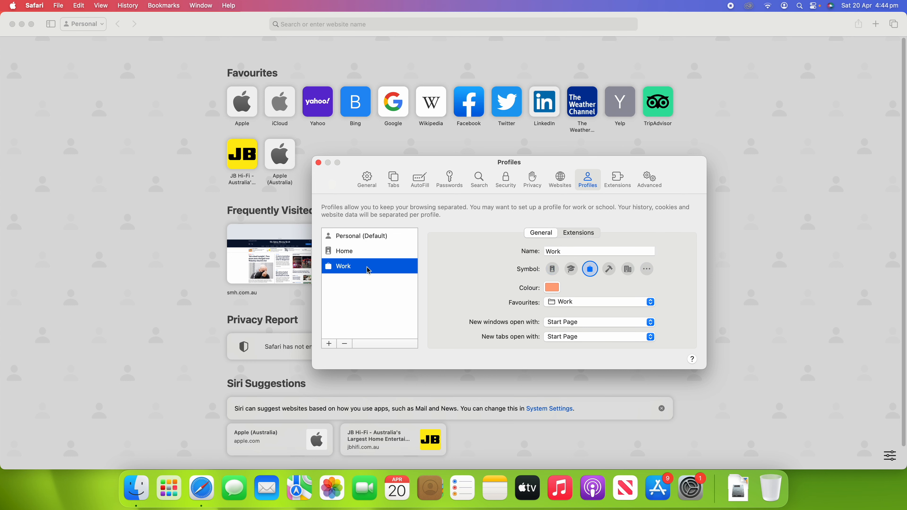
{"action": "left_click", "coordinate": [361, 237]}
{"action": "left_click", "coordinate": [361, 253]}
{"action": "left_click", "coordinate": [364, 267]}
{"action": "left_click", "coordinate": [345, 344]}
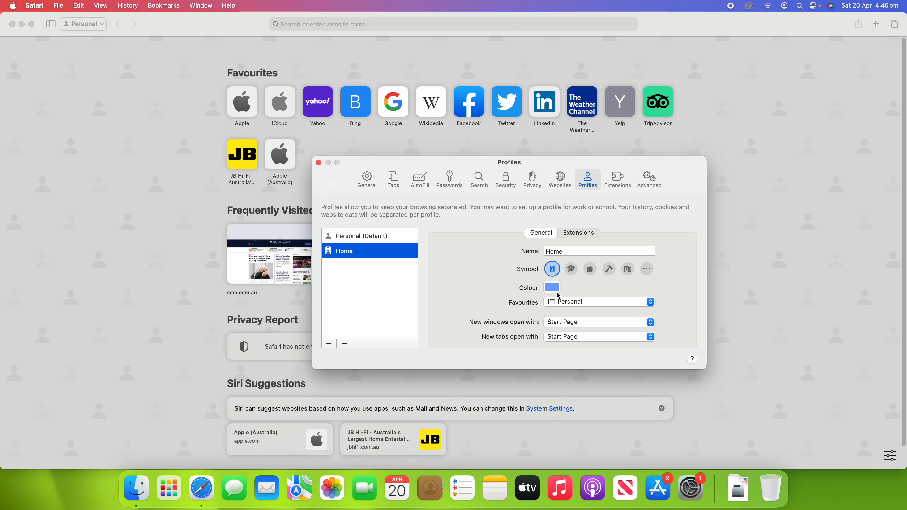
Step: Examine the Home profile's choices for its favourites folder and for what new windows open with
{"action": "left_click", "coordinate": [560, 301]}
{"action": "left_click", "coordinate": [561, 302]}
{"action": "left_click", "coordinate": [576, 320]}
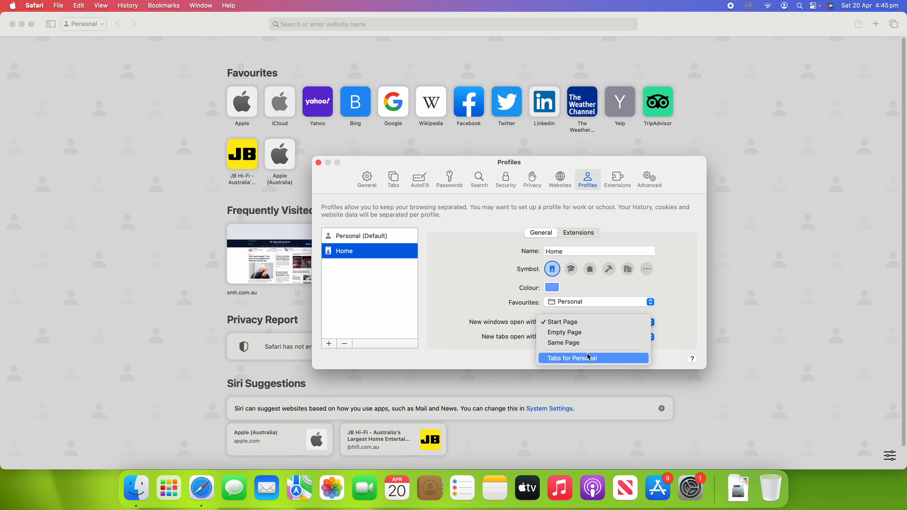
{"action": "left_click", "coordinate": [375, 326]}
Step: Request permanent deletion of the Home profile, the last remaining custom profile
{"action": "left_click", "coordinate": [348, 343]}
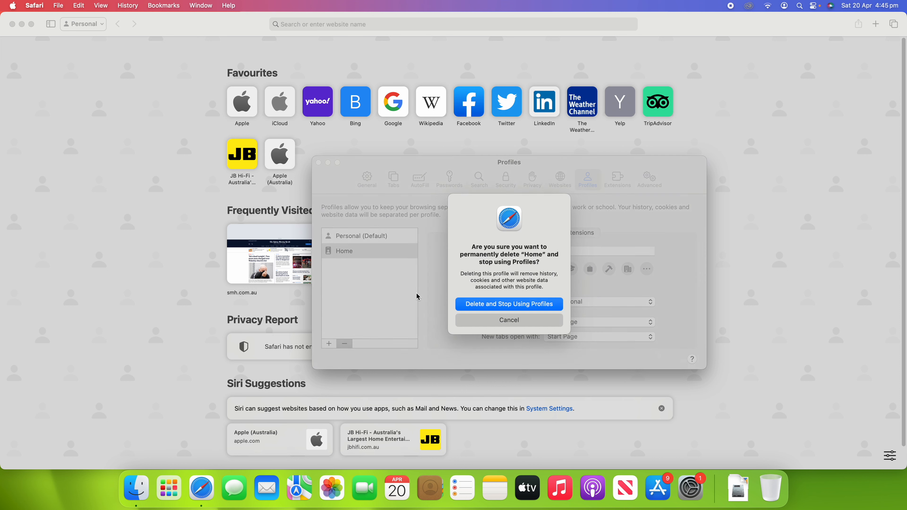
{"action": "left_click", "coordinate": [506, 323]}
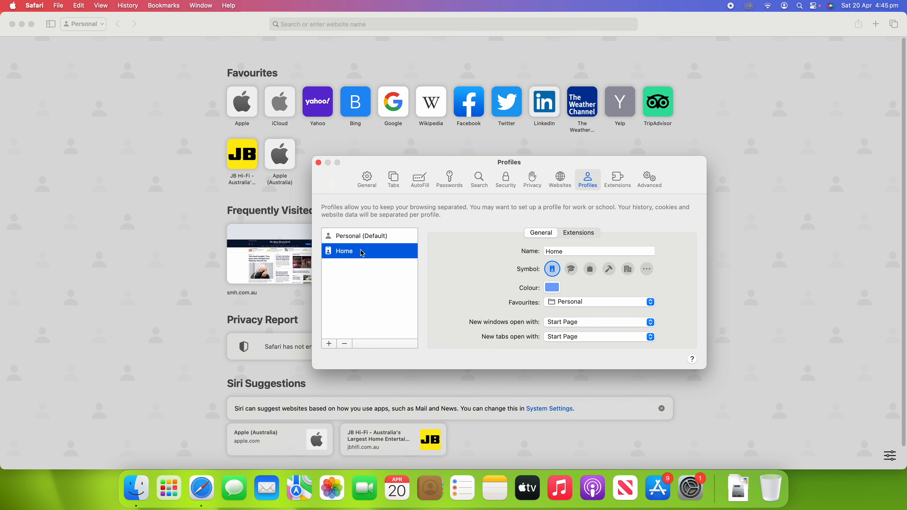
{"action": "left_click", "coordinate": [358, 236]}
{"action": "left_click", "coordinate": [357, 246]}
{"action": "left_click", "coordinate": [345, 343]}
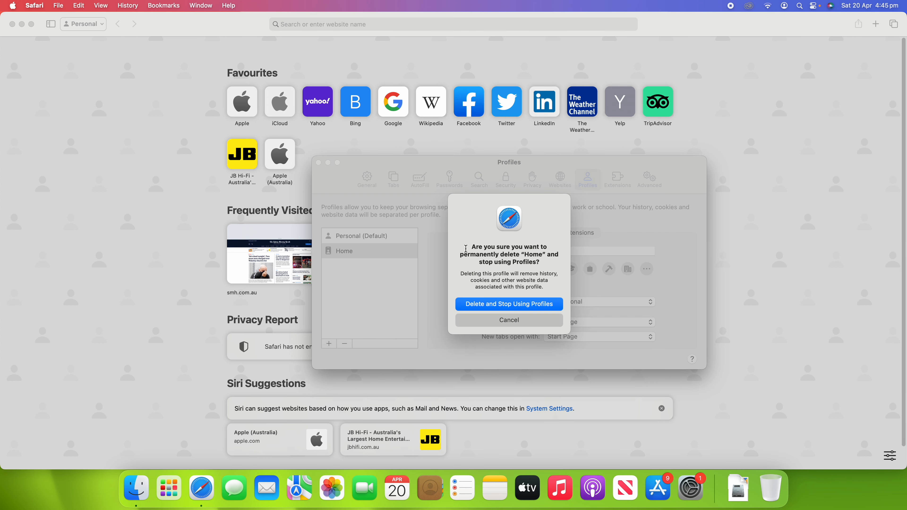